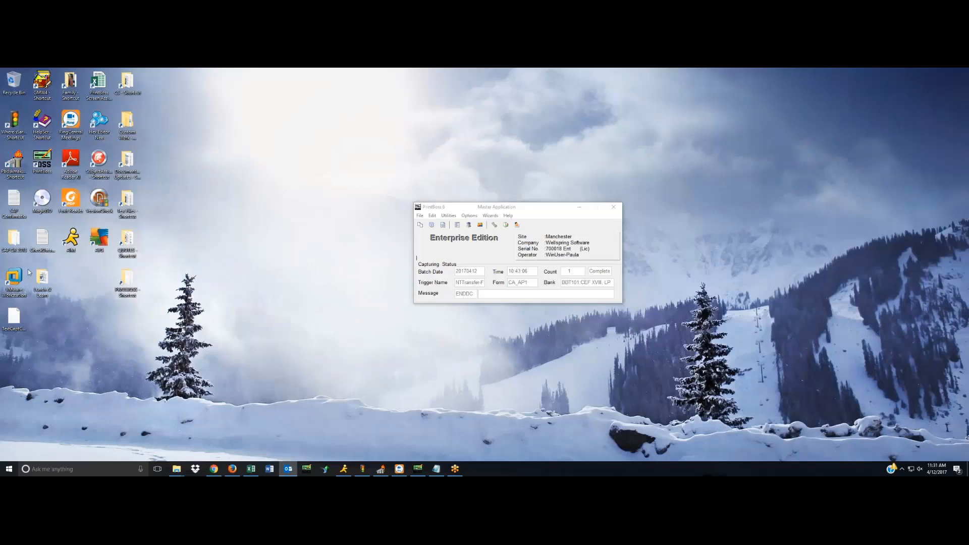
Open the BBT101:CEF XVIII, LP bank record for editing and show its signature and logo settings.
click(12, 316)
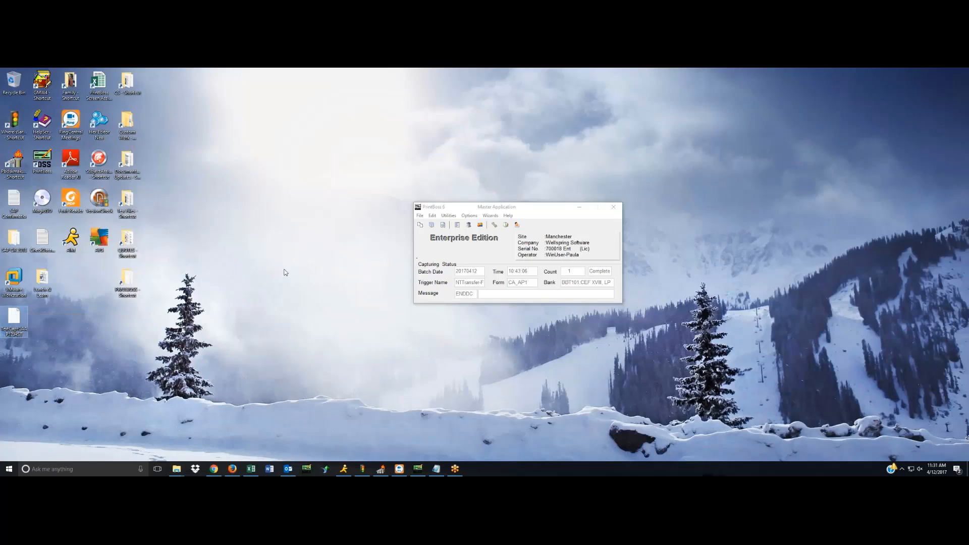
click(432, 216)
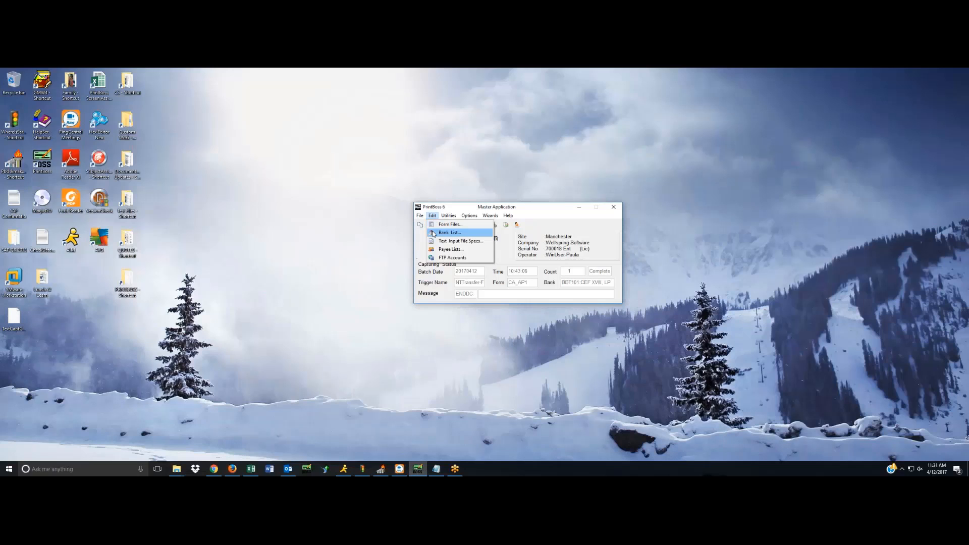
click(444, 233)
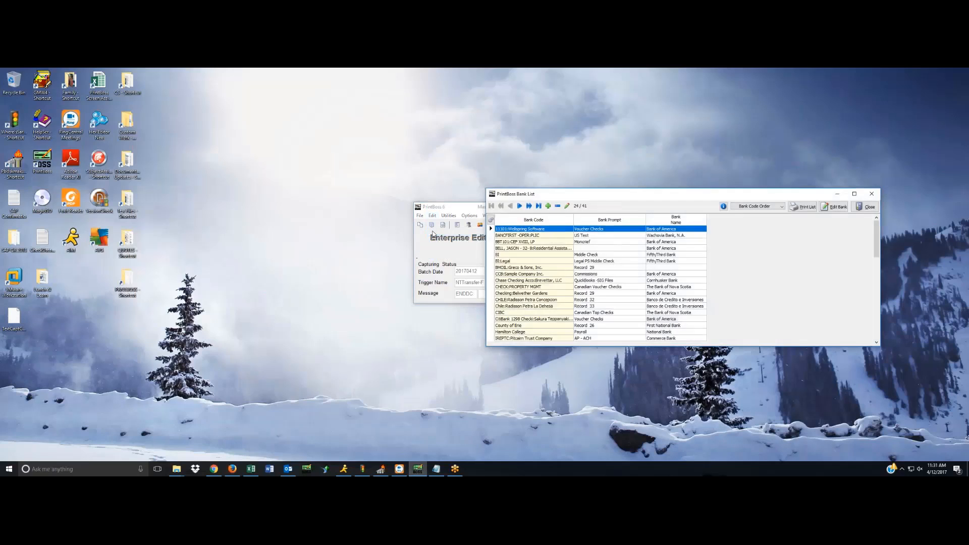
click(502, 243)
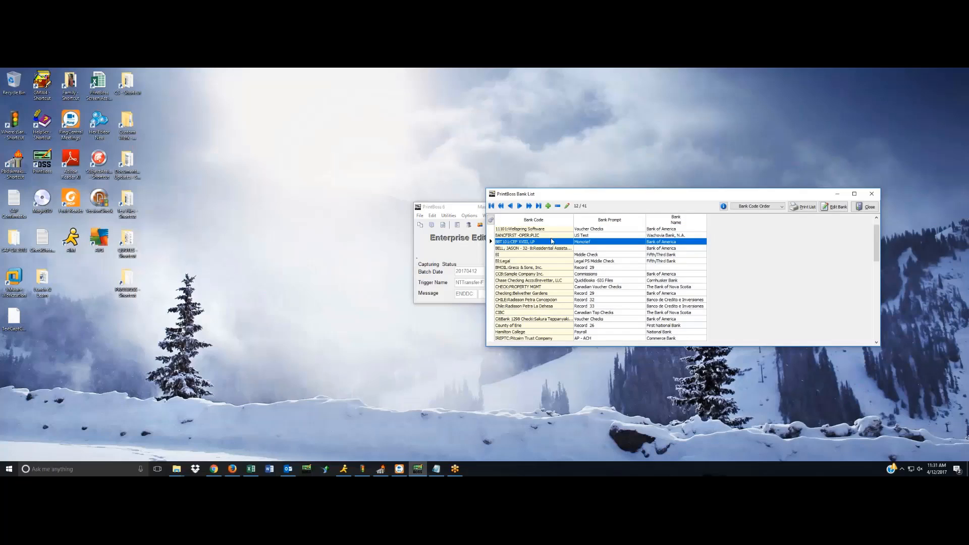
click(830, 207)
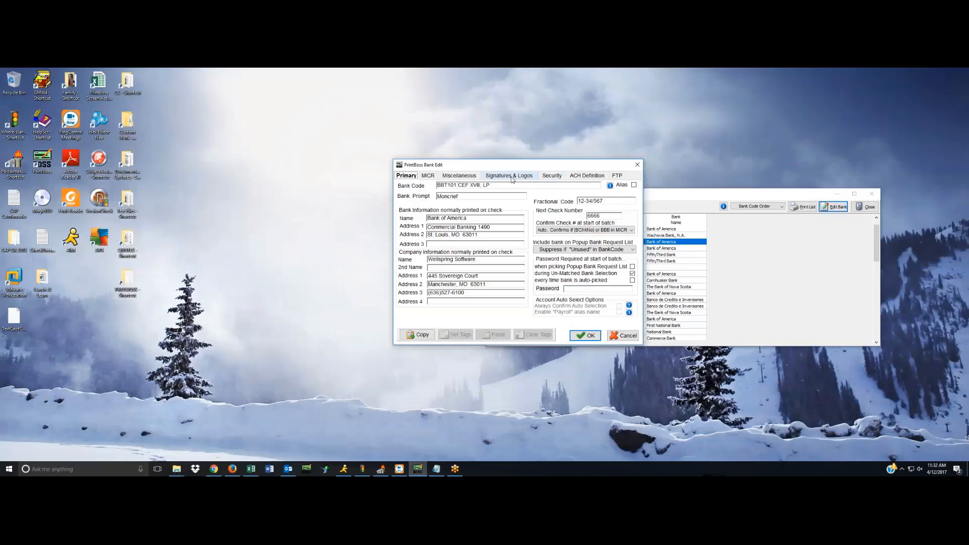
click(511, 177)
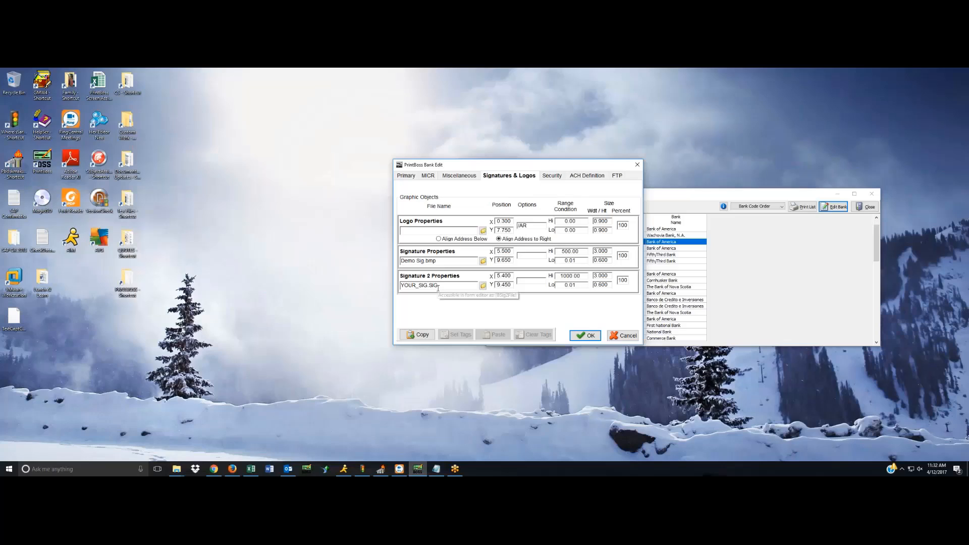
Set the graphic file of the first signature to Demo Sig.sig from the Logos folder.
click(483, 261)
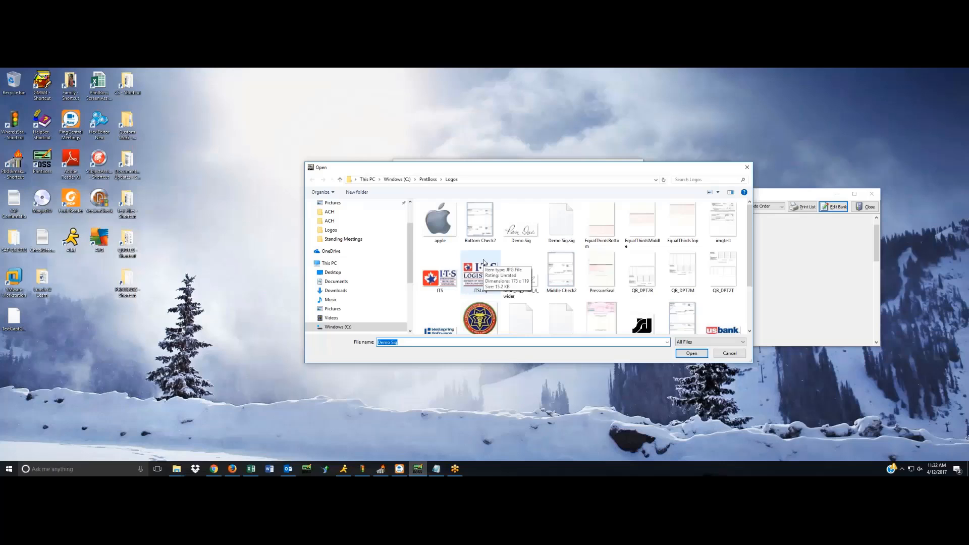
click(561, 224)
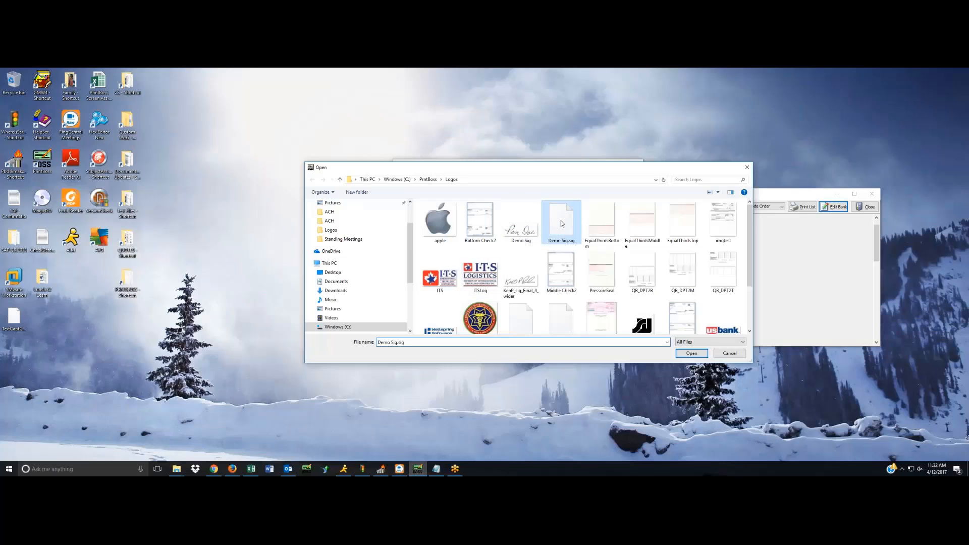
click(691, 353)
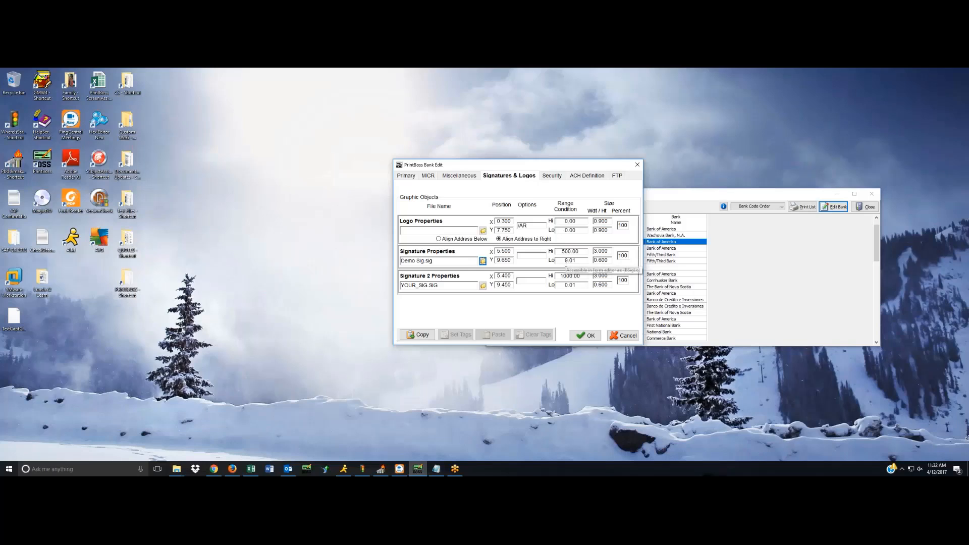
Review the high and low range conditions of both signatures, then save the bank record and close the bank list.
double_click(582, 261)
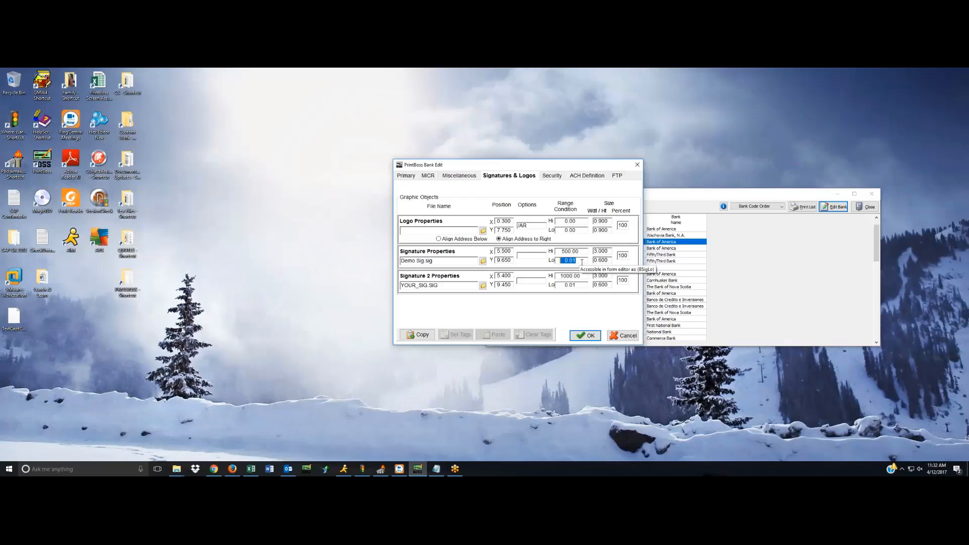
key(shift+Tab)
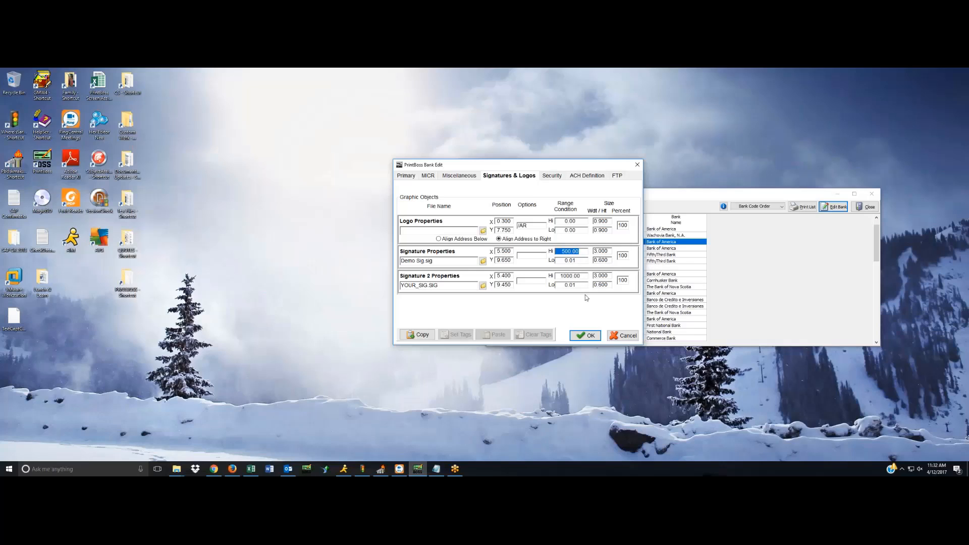
drag(578, 285, 555, 286)
drag(582, 276, 553, 275)
click(588, 338)
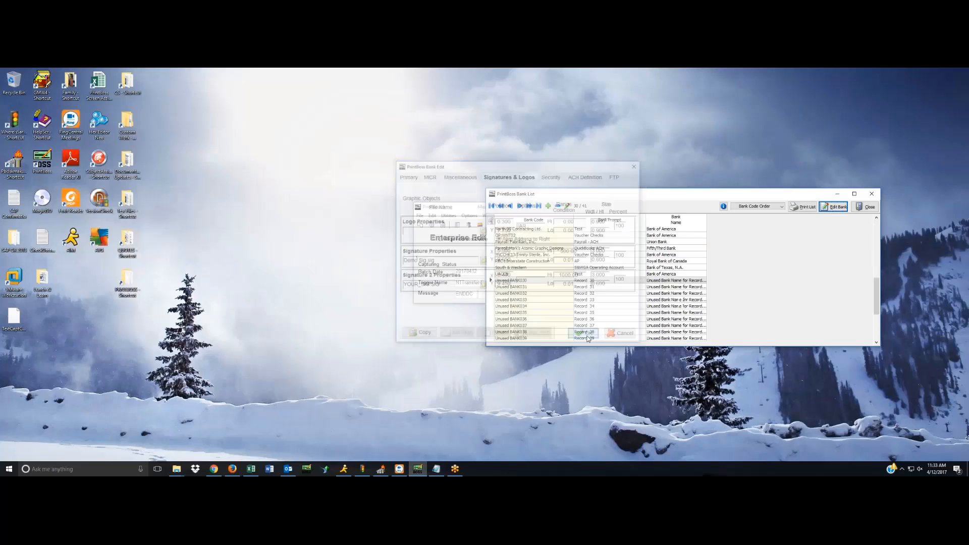
click(838, 209)
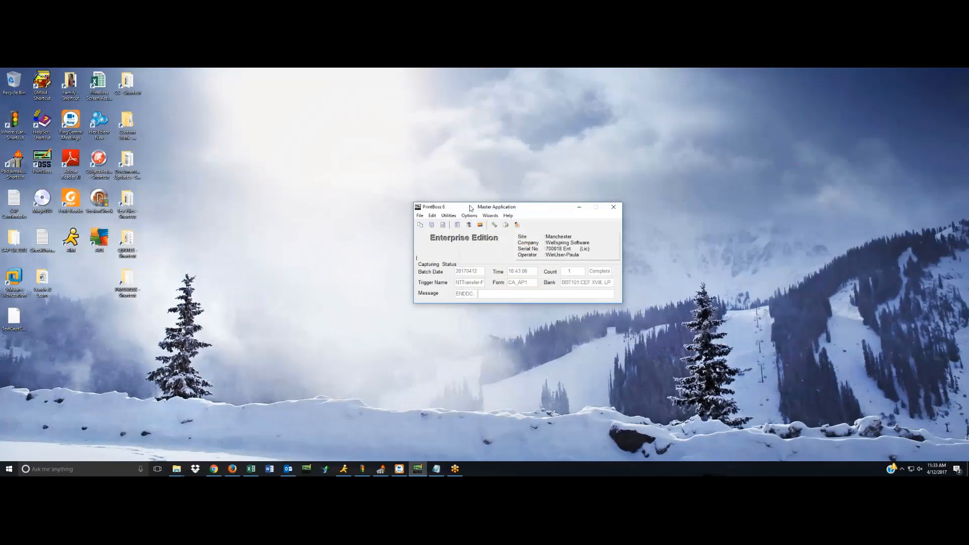
Open a view of the Ca_ap1 form and set its preview check amount to 0.01.
click(433, 216)
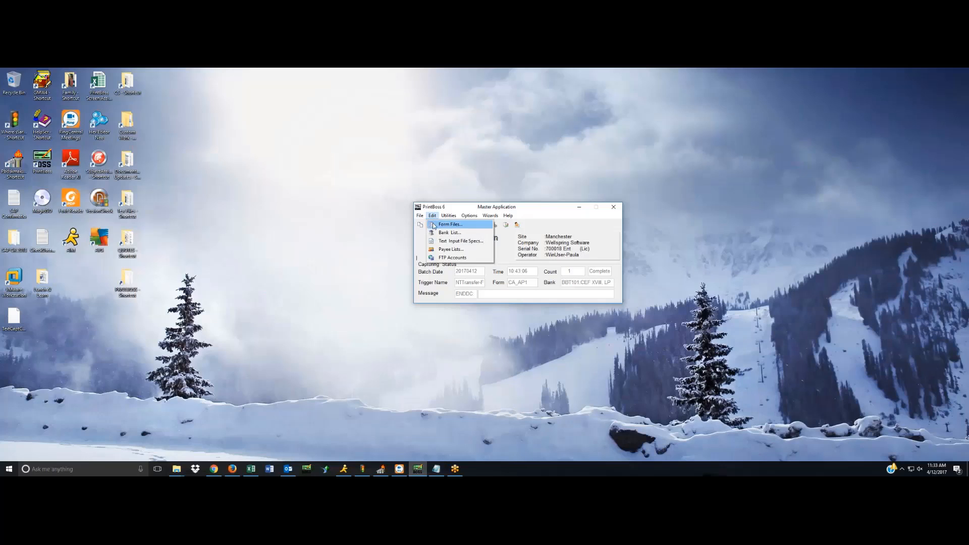
click(449, 224)
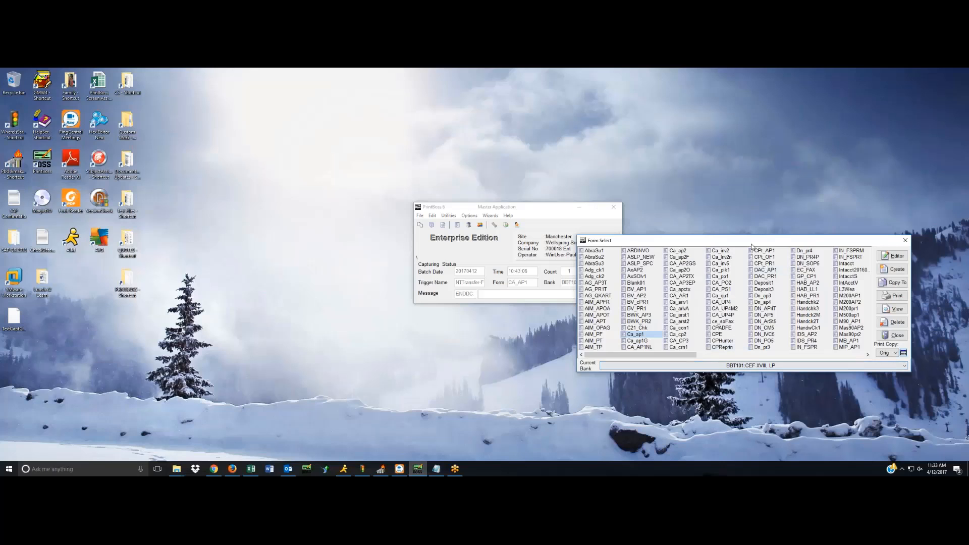
drag(744, 244, 741, 242)
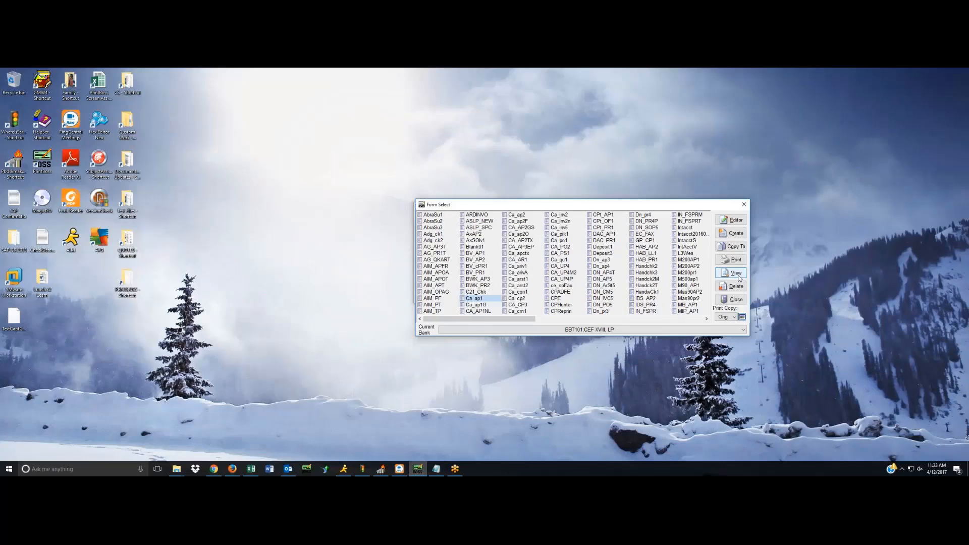
click(739, 276)
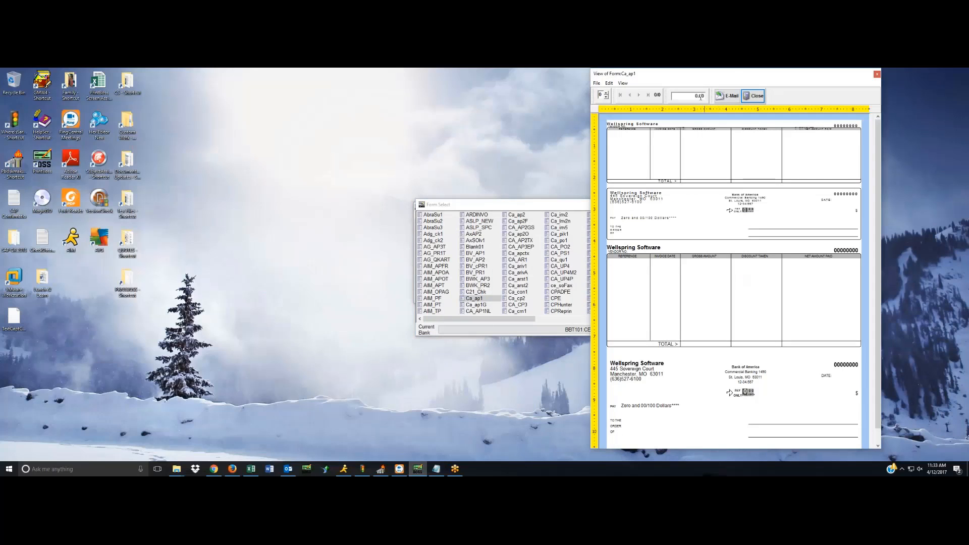
drag(700, 97, 706, 96)
text(1)
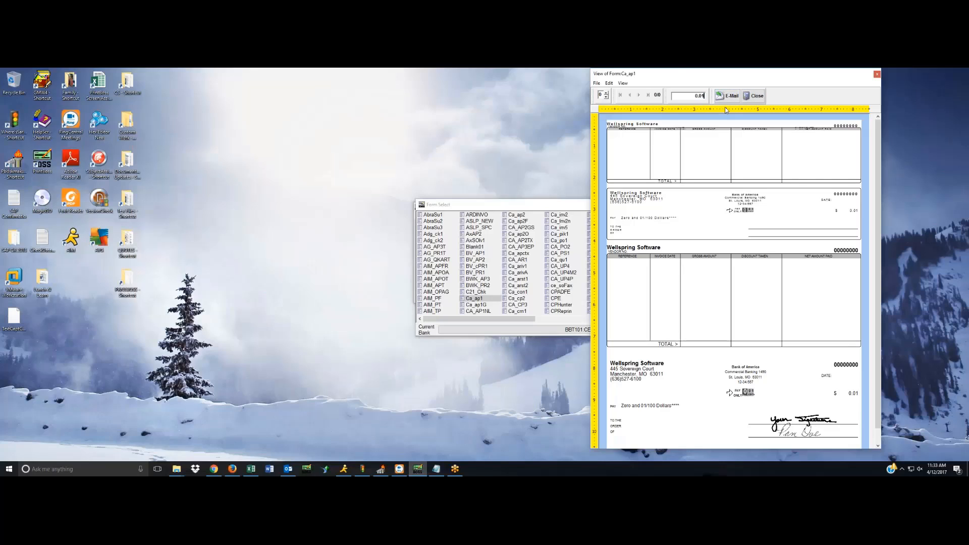
Inspect the lower signature's picture properties and its linked bank signature settings, leaving both without changes.
double_click(800, 436)
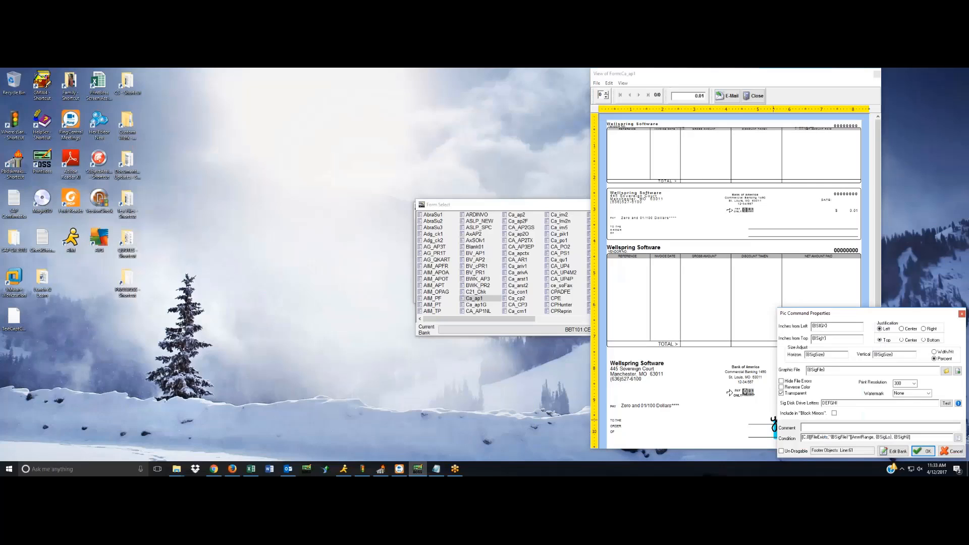
click(894, 451)
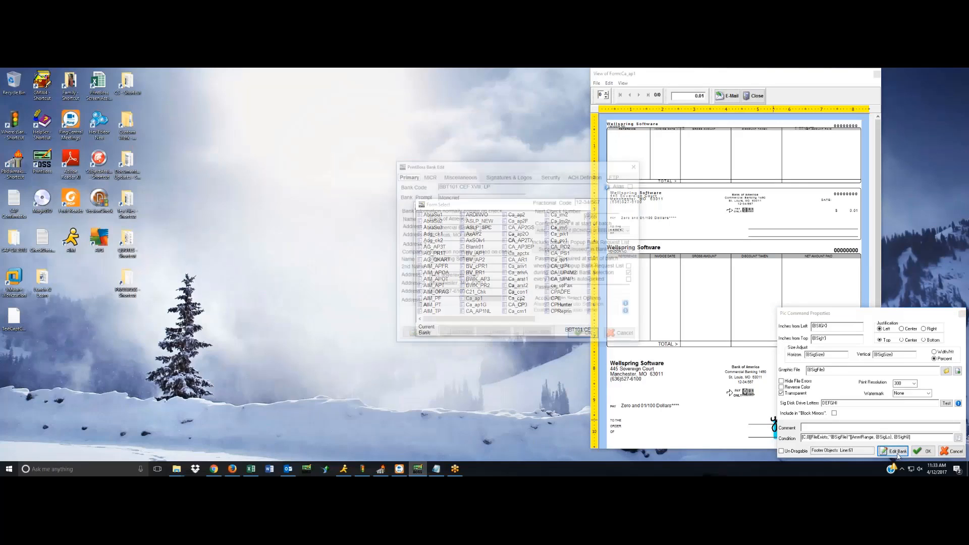
click(498, 176)
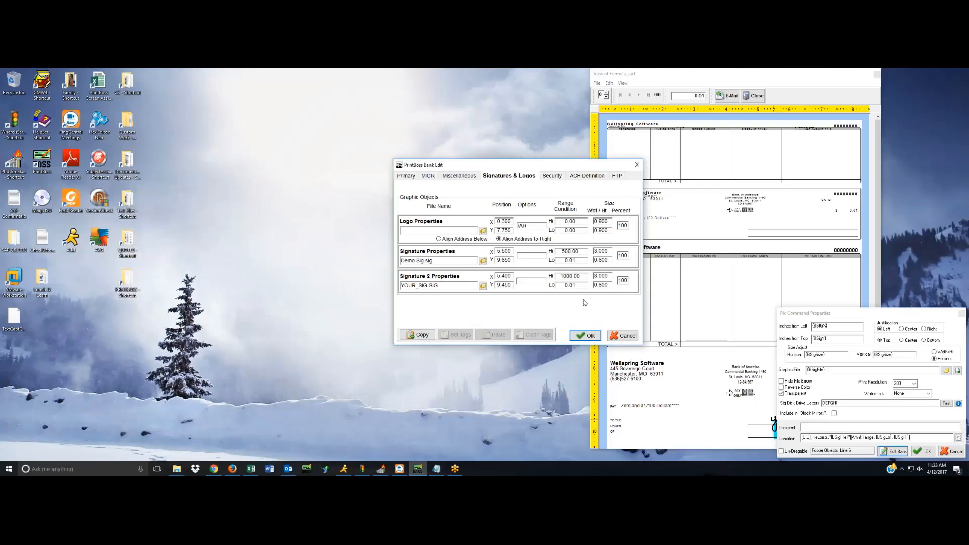
click(626, 337)
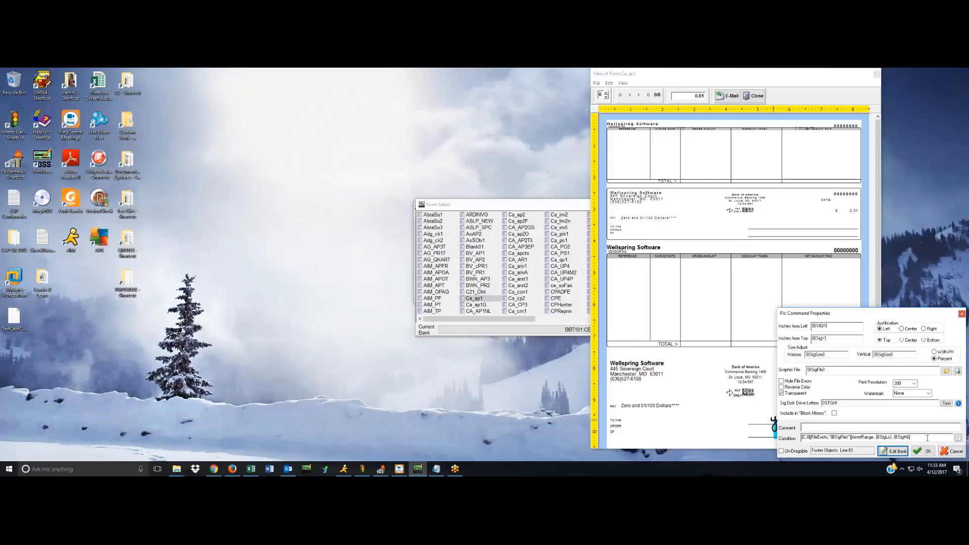
click(943, 452)
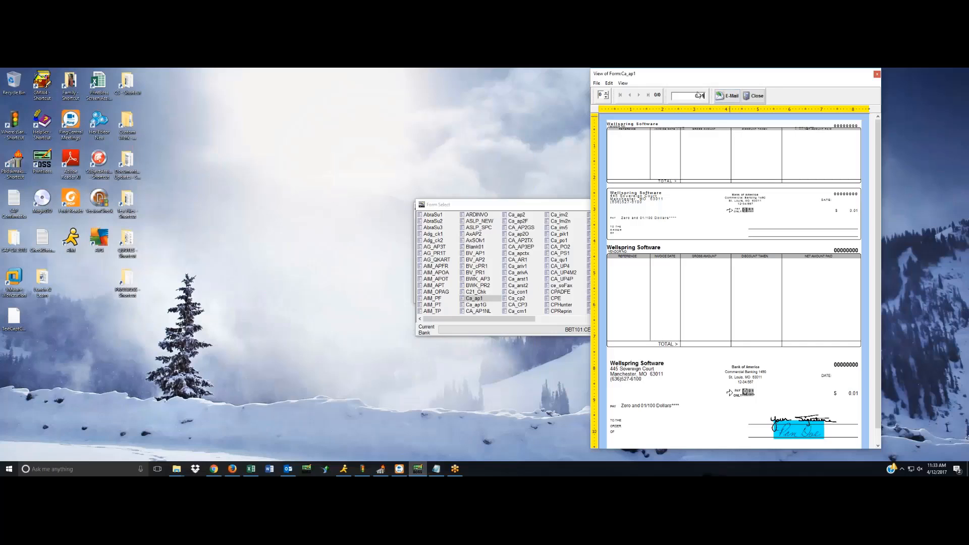
Preview the check with an amount of 500.00 and with 500.01 to test the first signature's upper limit.
drag(689, 96, 723, 97)
click(725, 96)
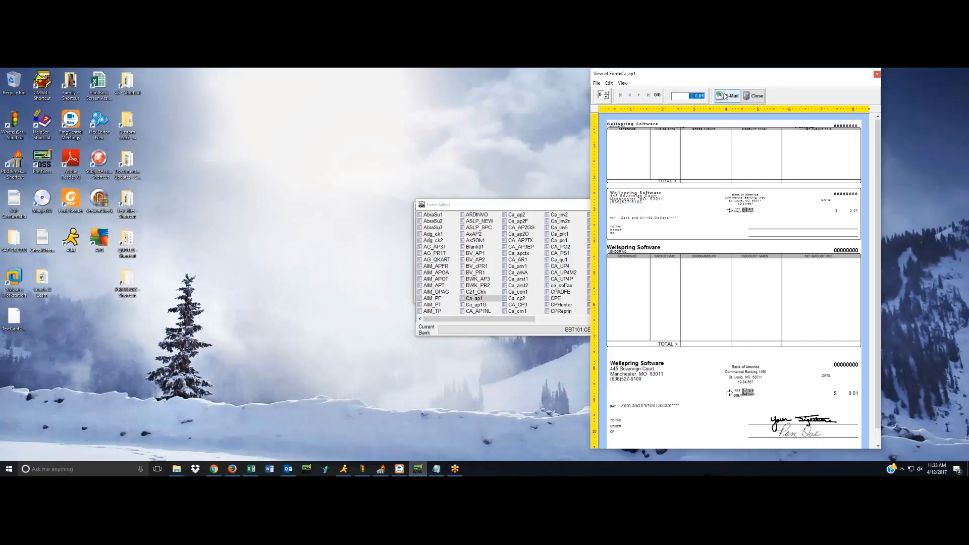
text(500)
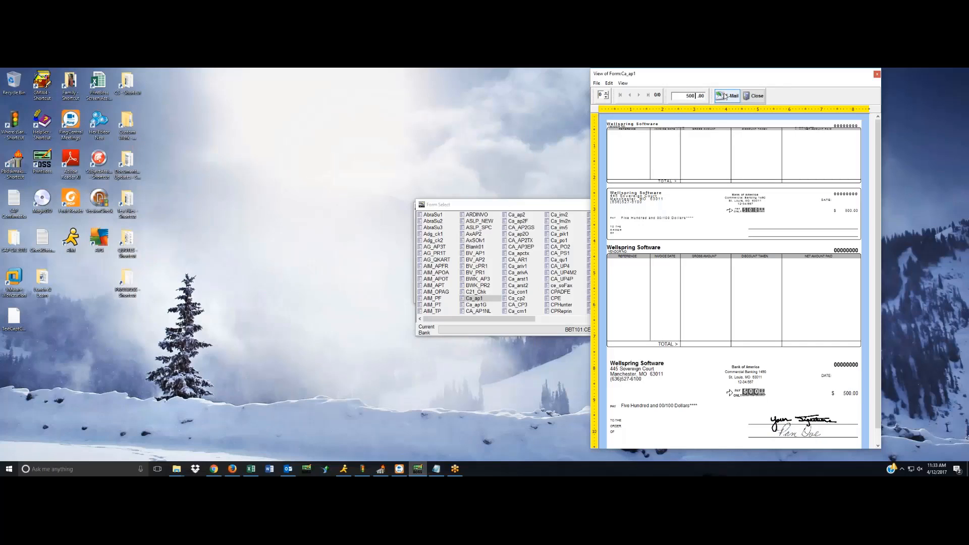
text(0)
key(BackSpace)
click(702, 96)
text(1)
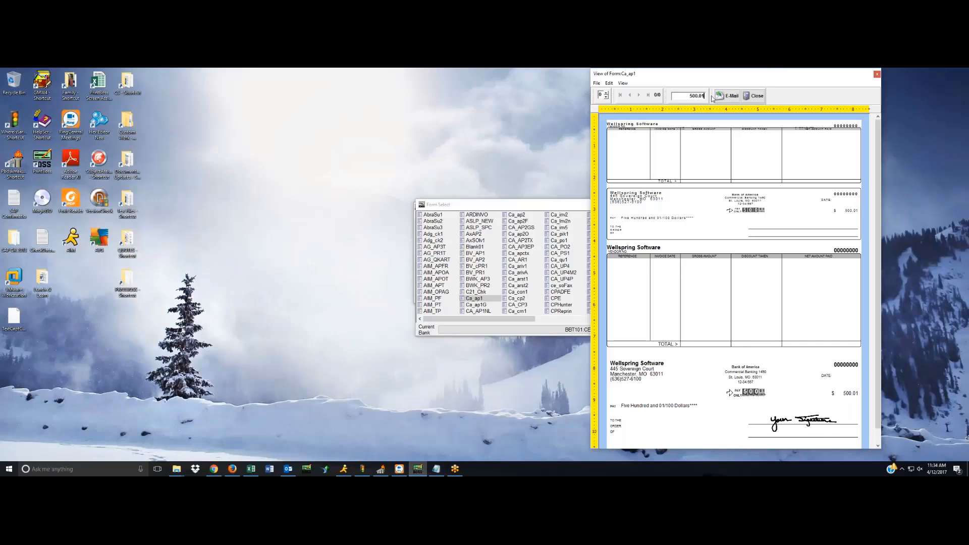
Return the preview amount to 500.00 and inspect the upper signature's picture properties without changing them.
key(BackSpace)
double_click(821, 422)
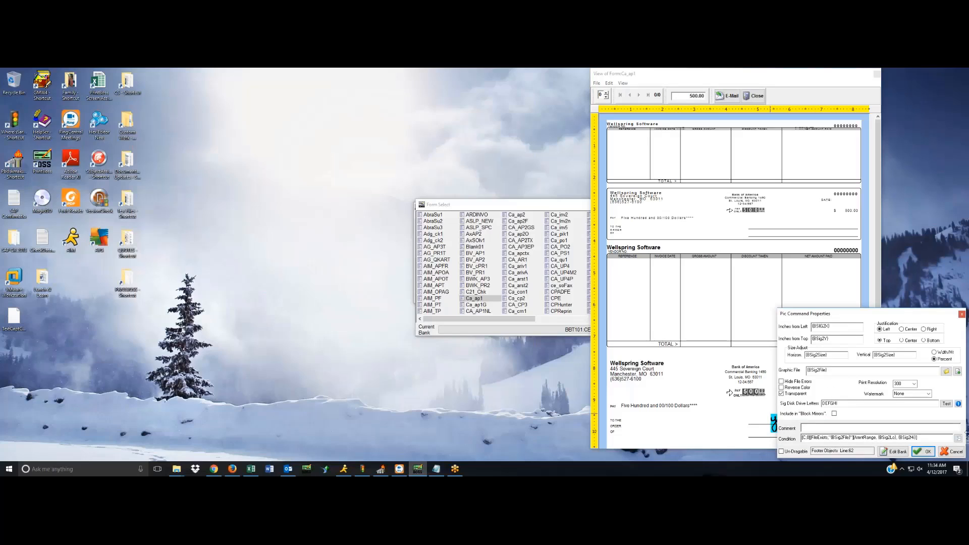
click(956, 450)
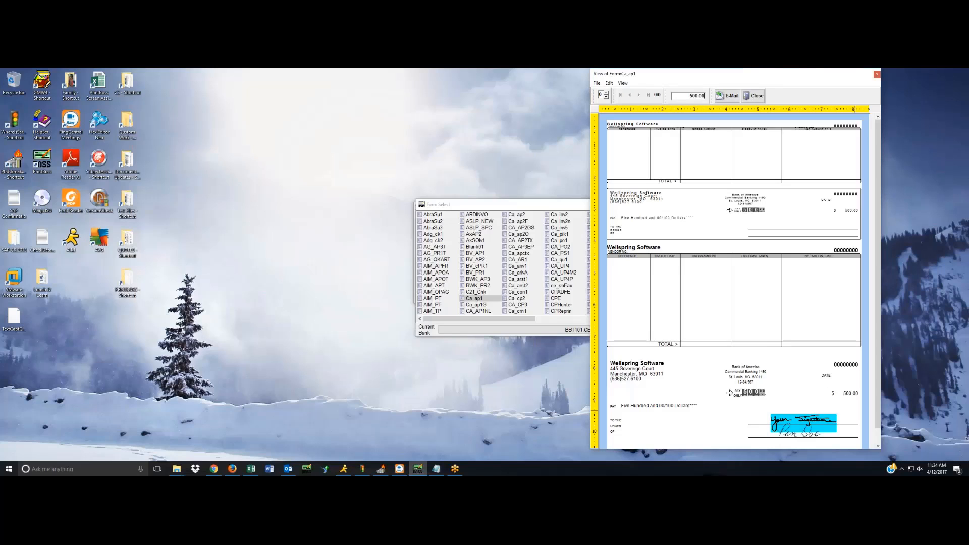
Preview the check with amounts of 10.00, 1000.00 and 1000.01 to test the second signature's upper limit.
double_click(690, 95)
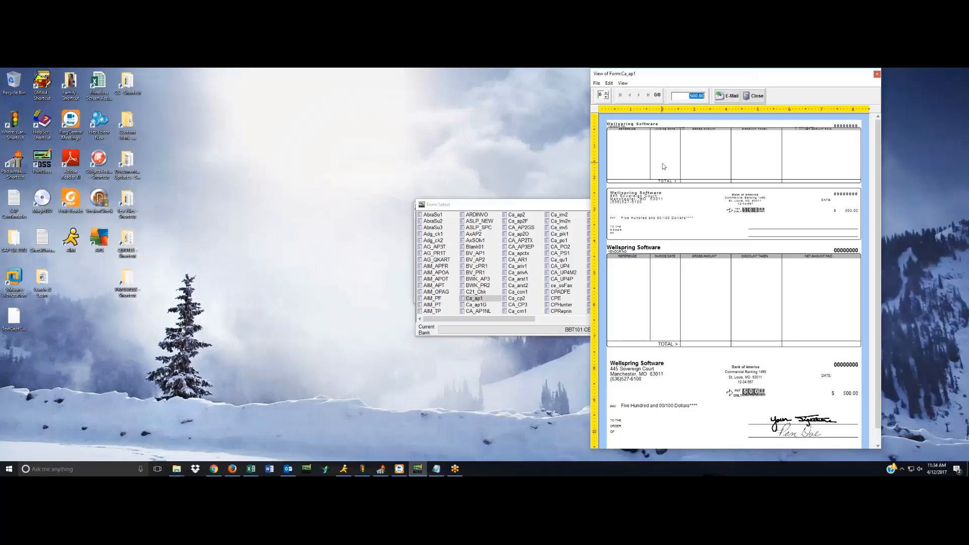
text(10)
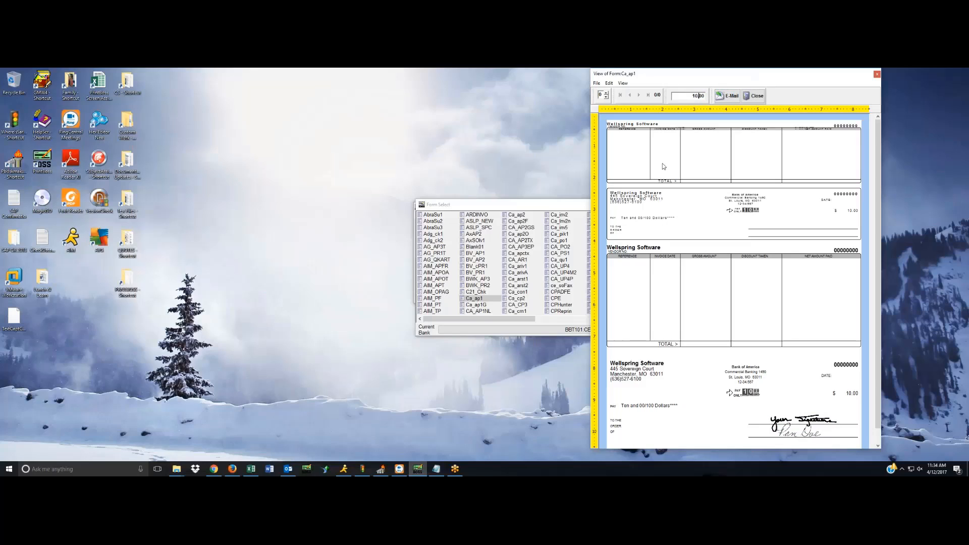
double_click(686, 96)
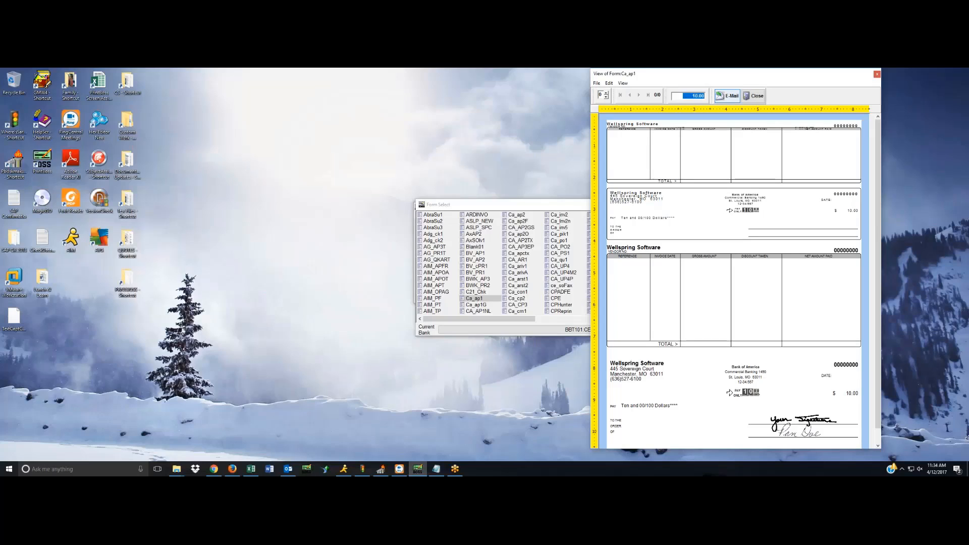
text(1000)
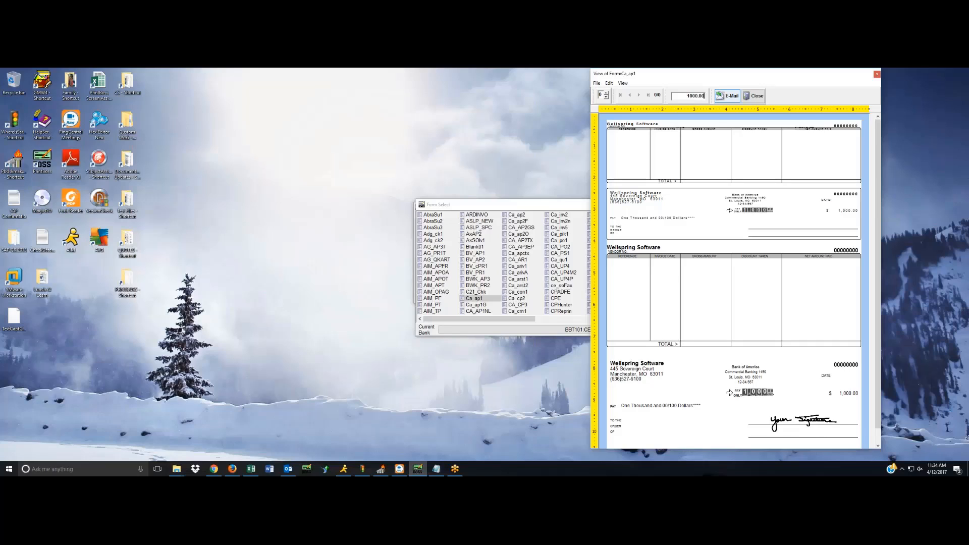
key(BackSpace)
text(1)
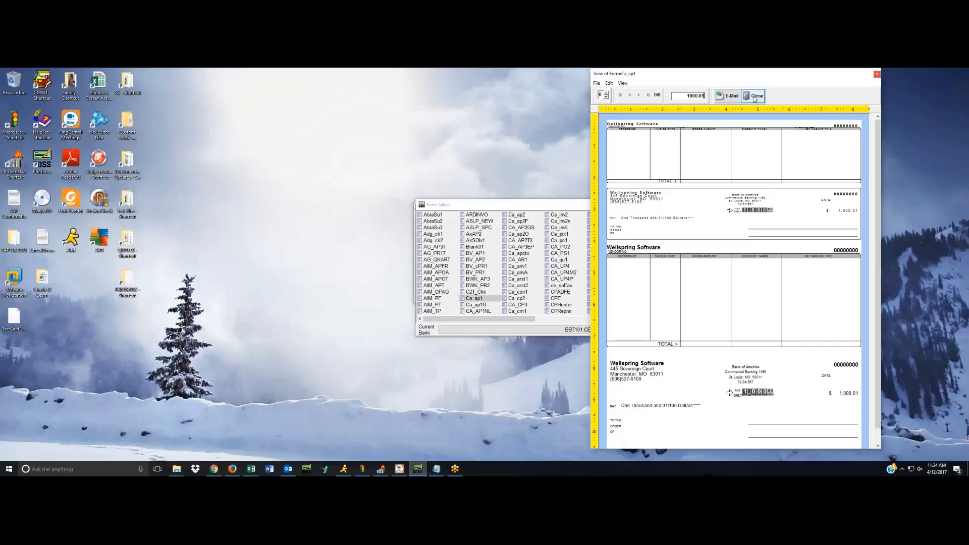
Set the preview check amount back to 0.01.
drag(671, 94, 745, 110)
key(Delete)
text(1)
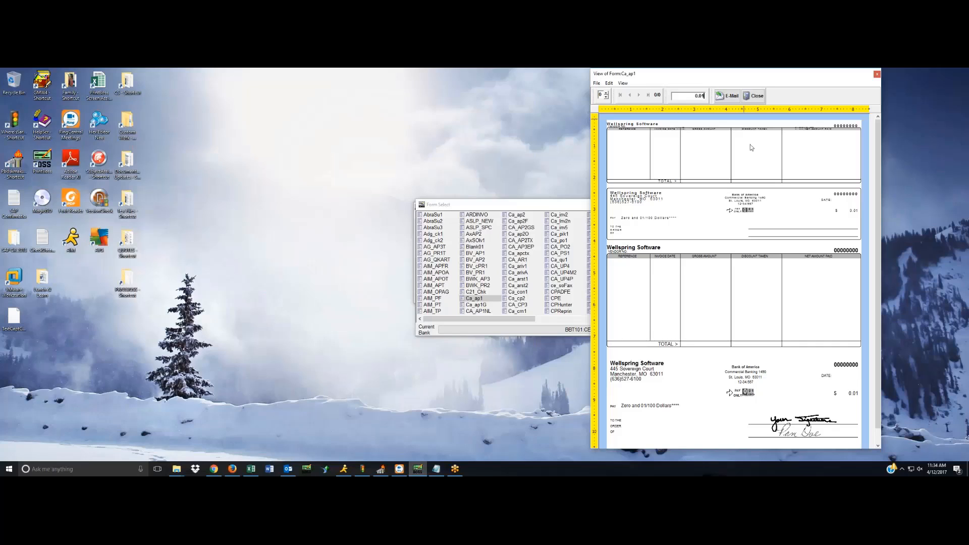
Select the upper and lower signatures on the check preview in turn, and clear the selection.
click(805, 430)
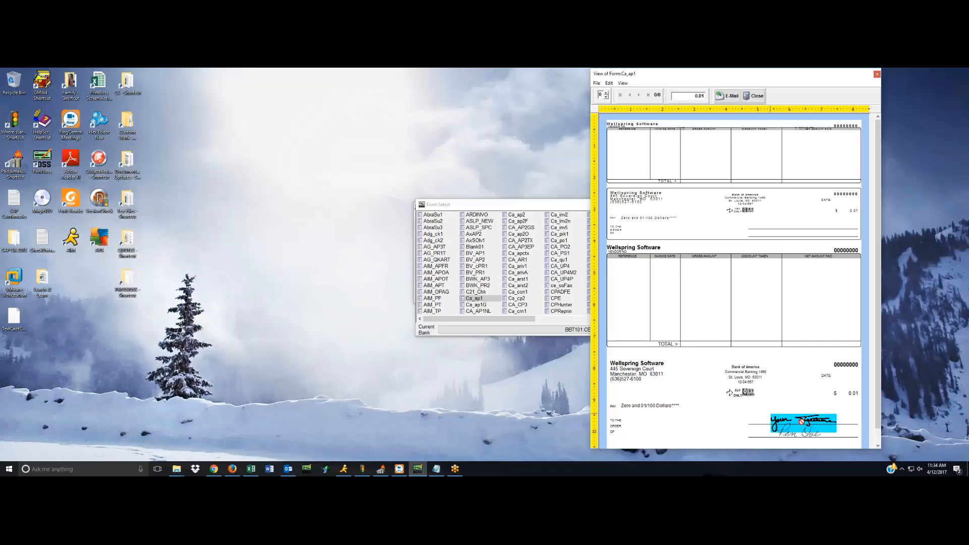
click(799, 435)
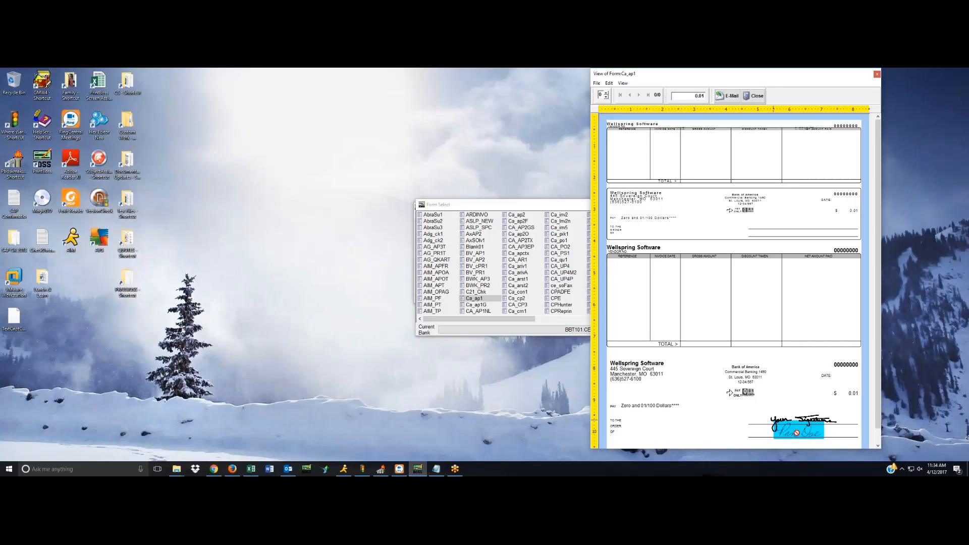
click(737, 420)
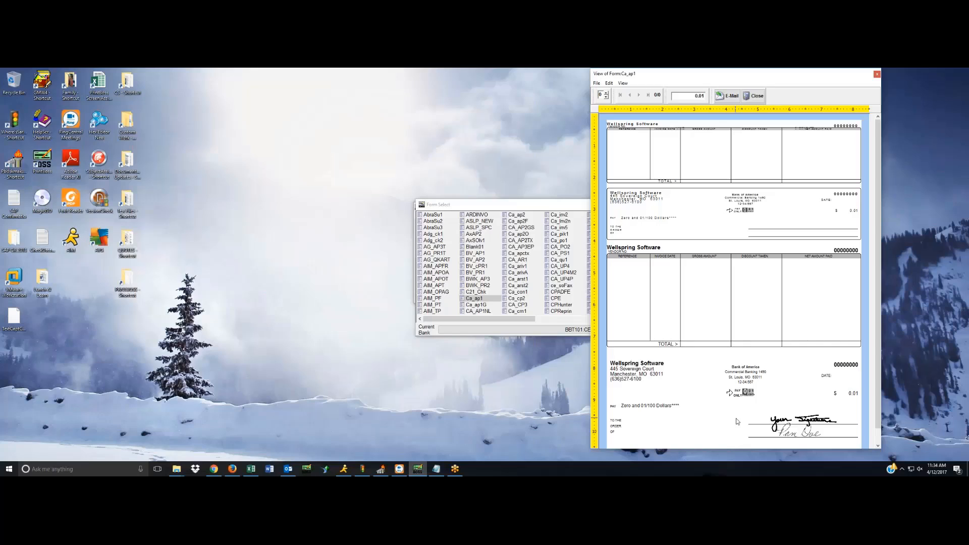
Refresh the check preview at 0.01, retry reading the signature disk once, and decline further retries.
click(702, 96)
key(Return)
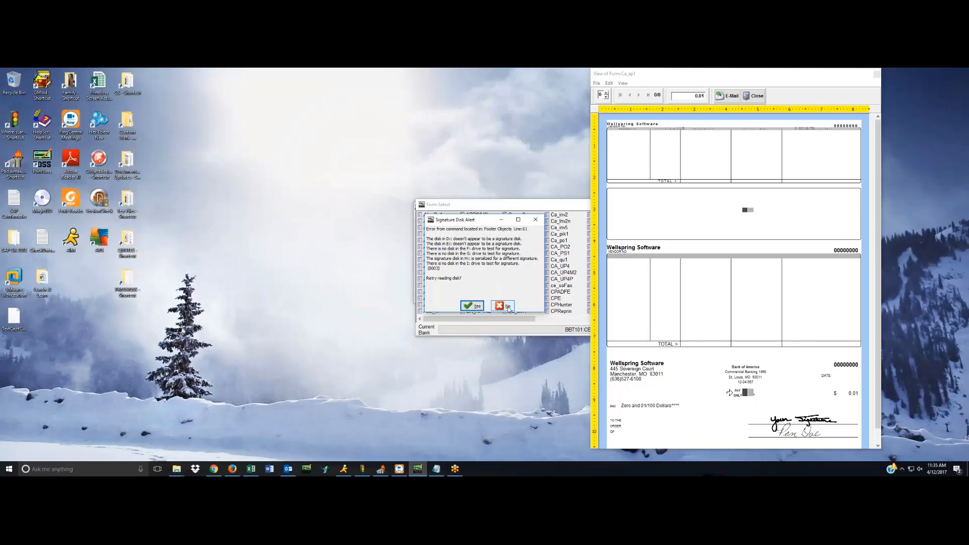
click(471, 309)
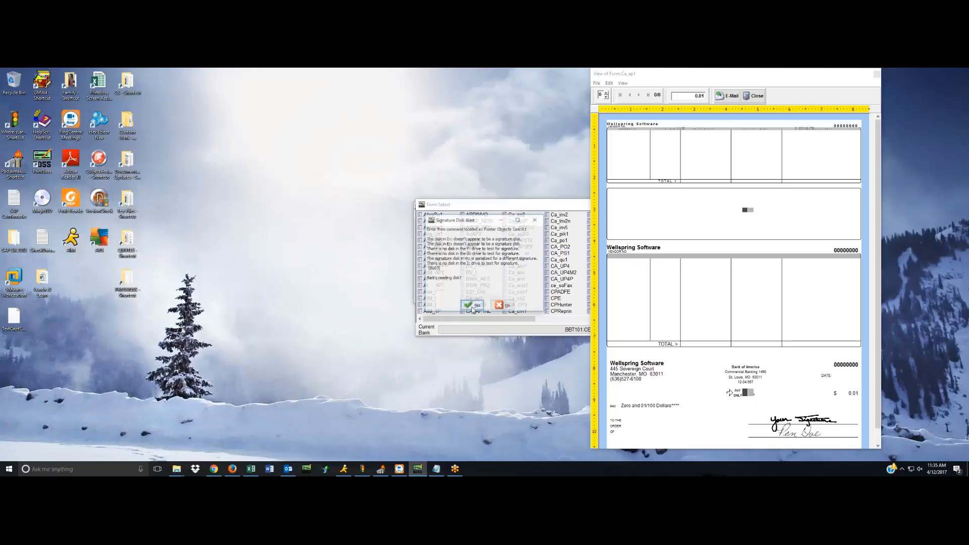
click(505, 306)
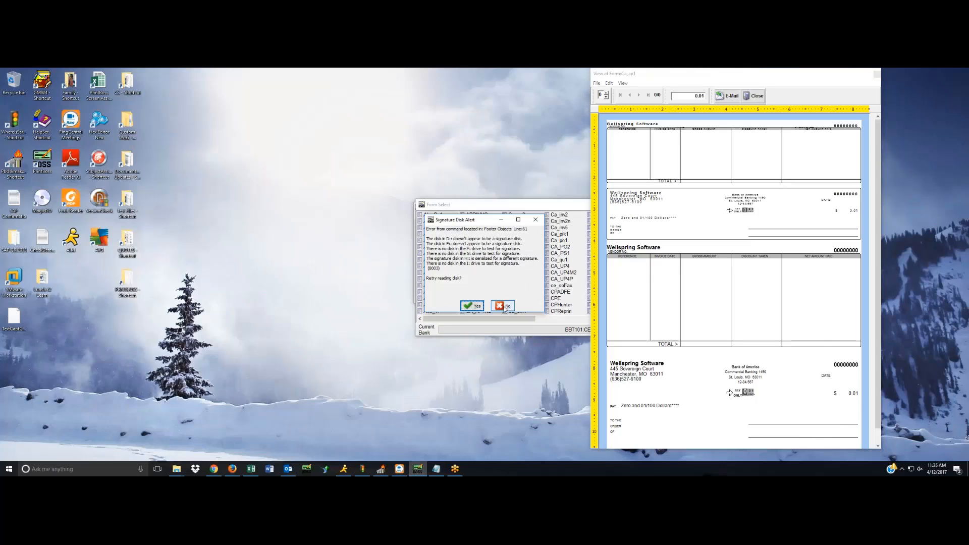
click(505, 306)
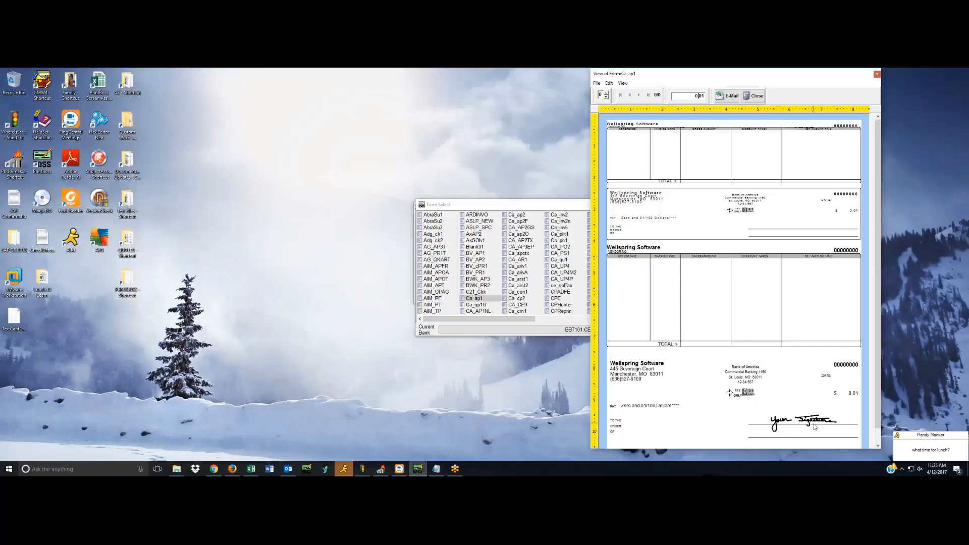
Close the Ca_ap1 preview, minimize the G: drive window, and close the form selection list.
click(757, 97)
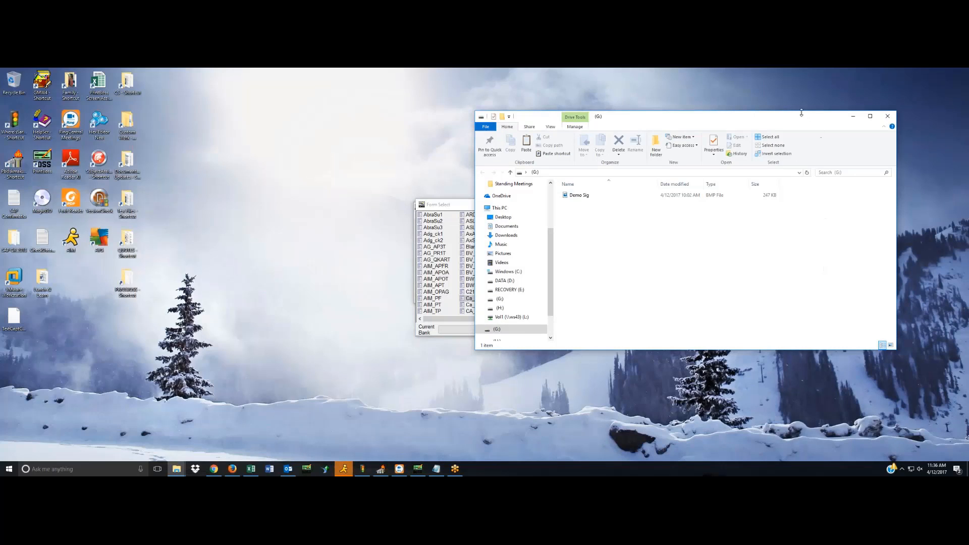
click(853, 116)
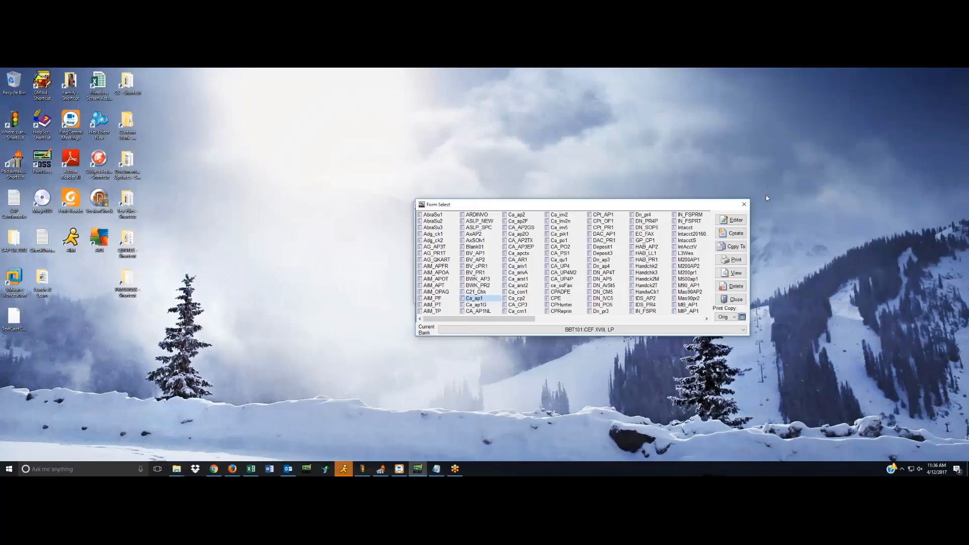
click(735, 300)
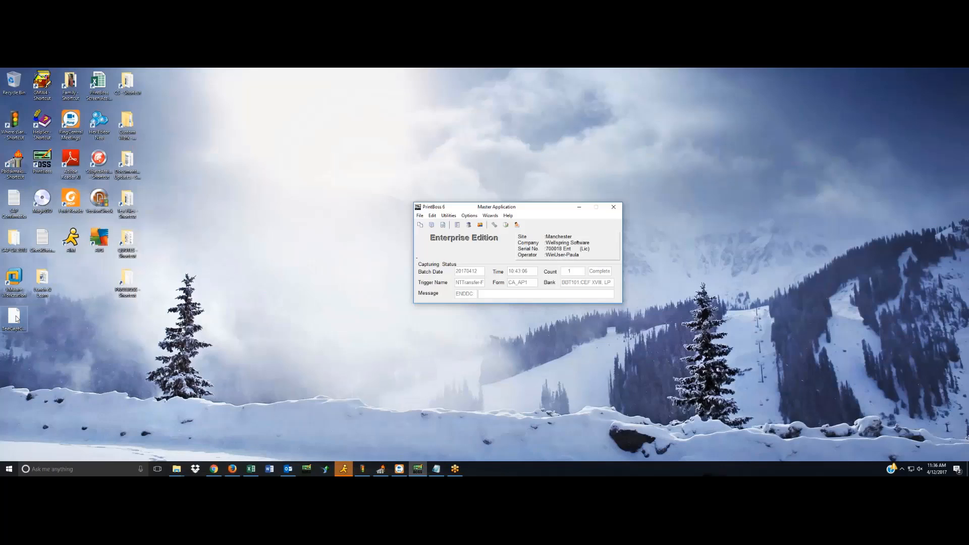
Copy the TestCaptCAAP12.HST capture file from the desktop and paste it into PrintBoss for printing.
right_click(16, 317)
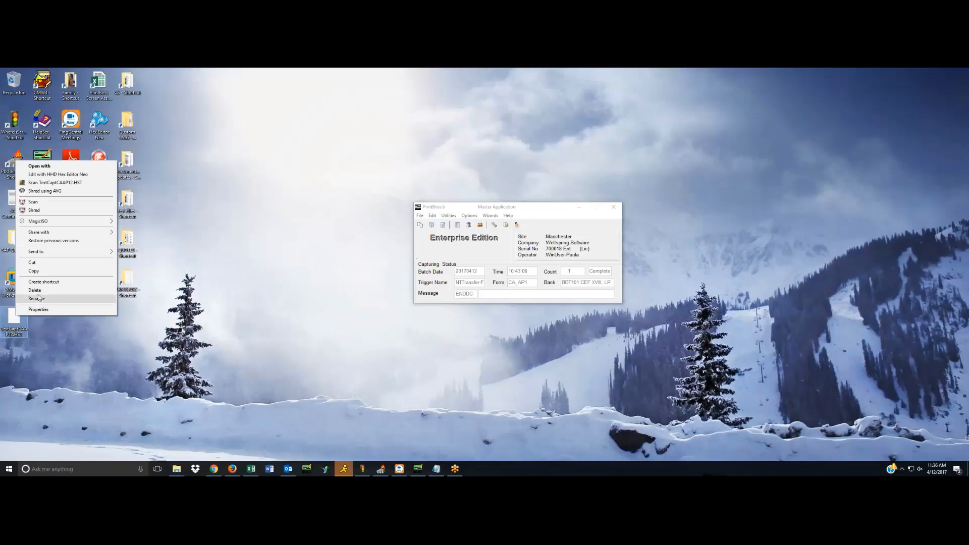
click(47, 272)
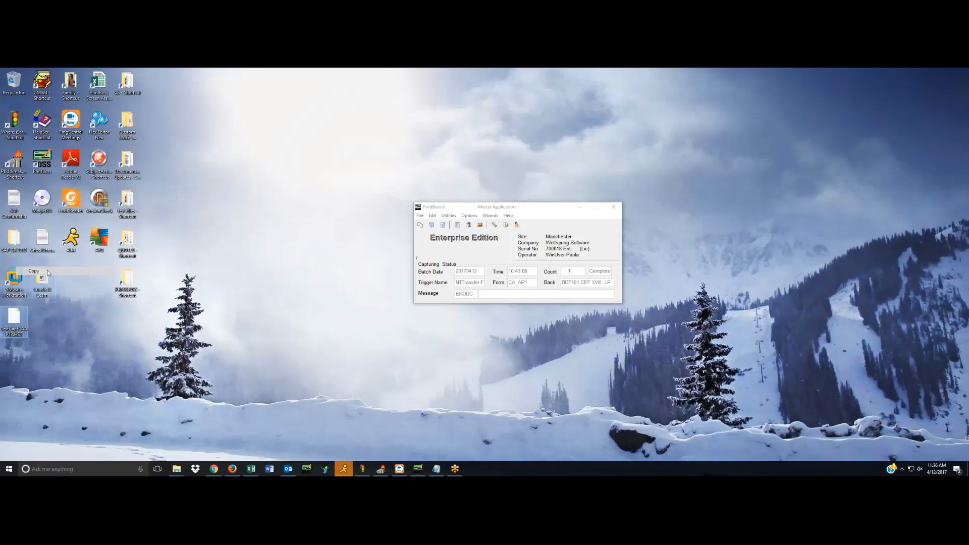
right_click(434, 252)
click(449, 254)
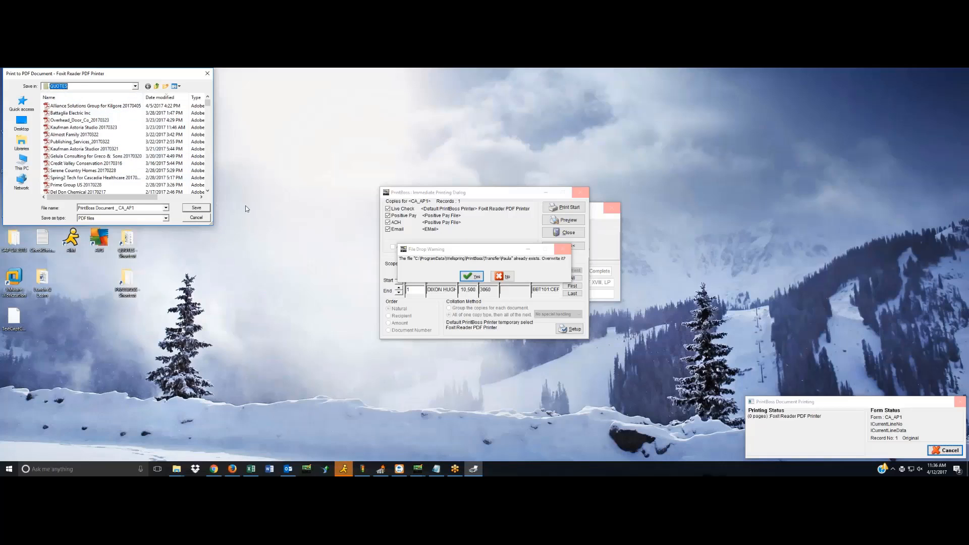
Cancel the PDF output, save the positive pay file as PosPay 01 in APosPay, and decline overwriting the existing transfer file.
click(196, 218)
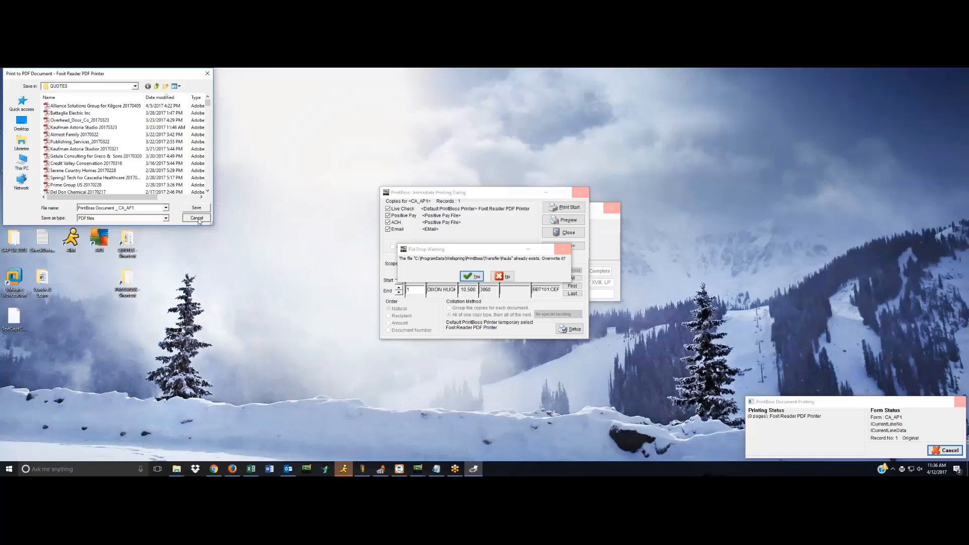
click(197, 219)
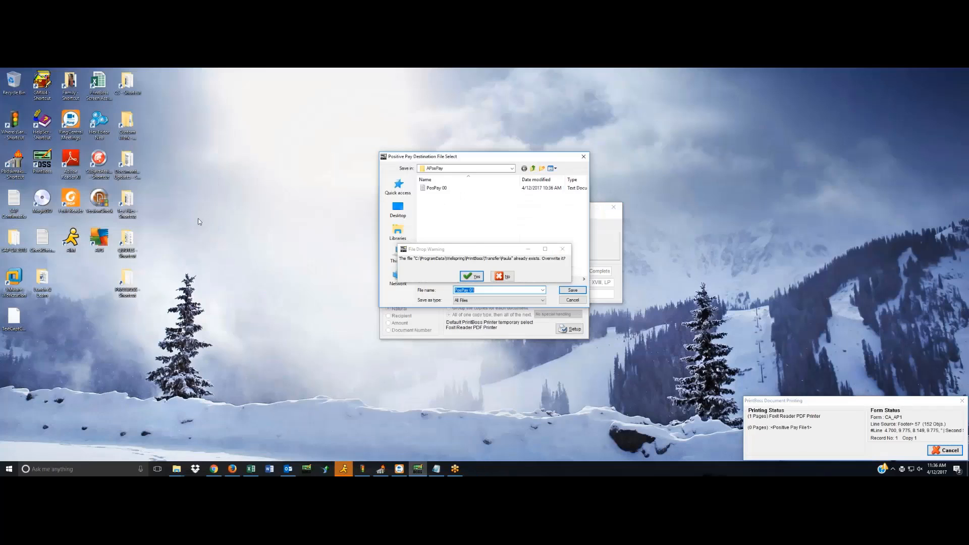
drag(473, 157, 461, 91)
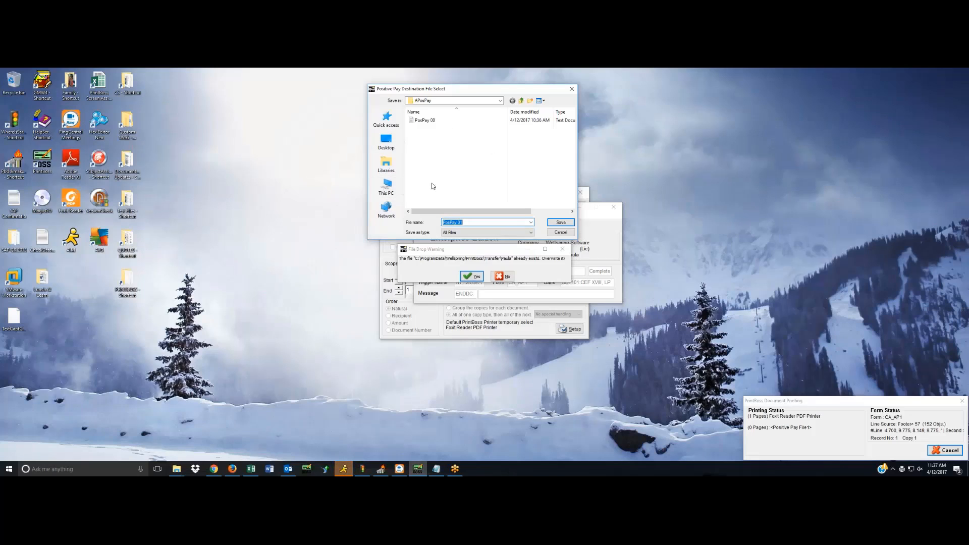
click(562, 223)
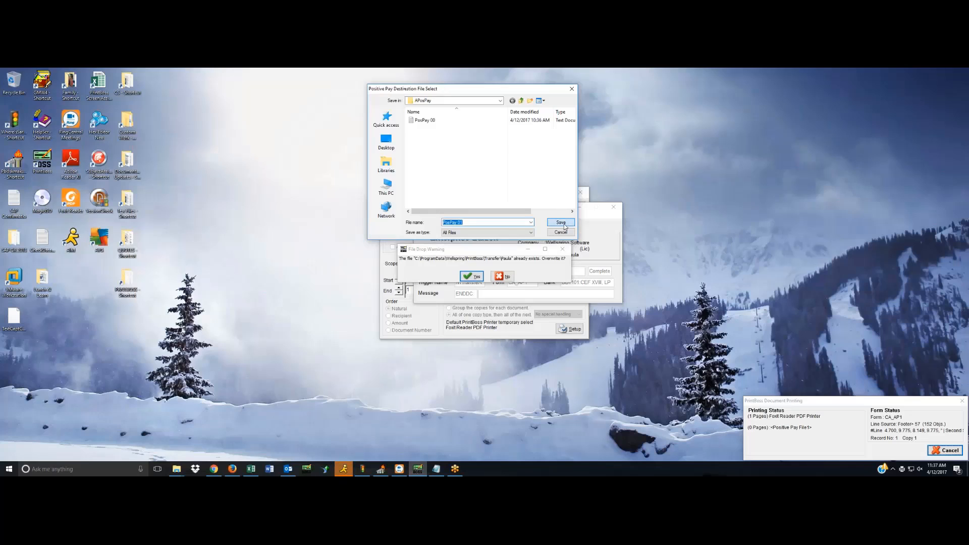
click(502, 277)
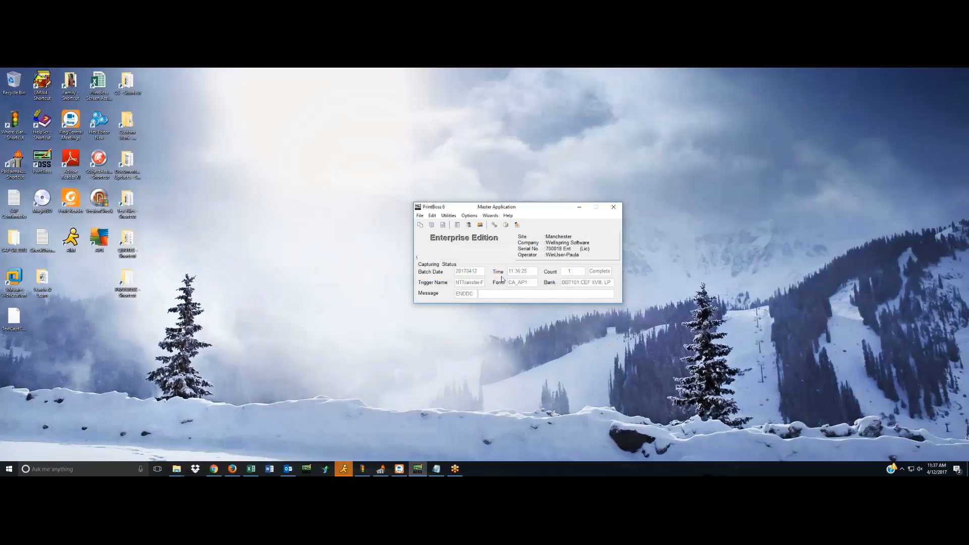
Open the Ca_ap1 form for editing and display its multi-part and printer settings.
click(431, 217)
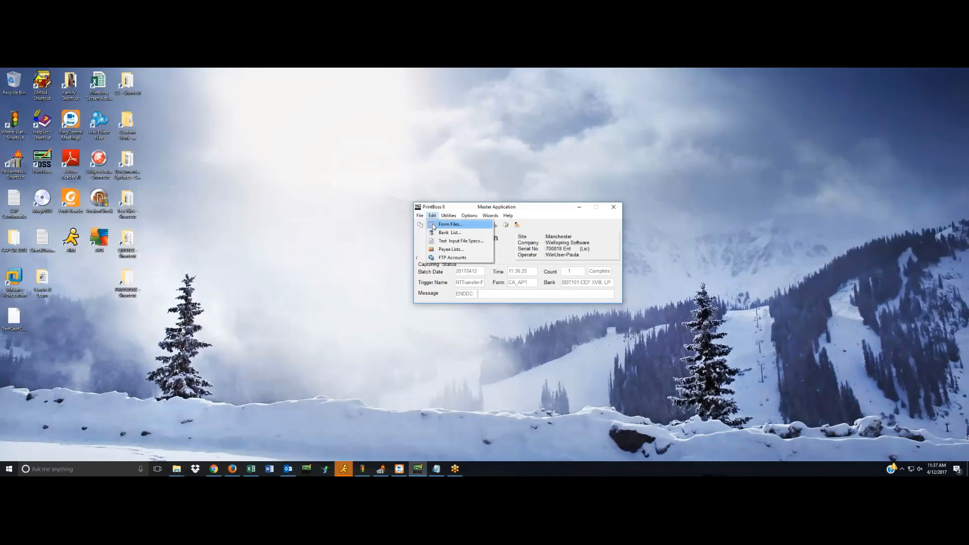
click(438, 225)
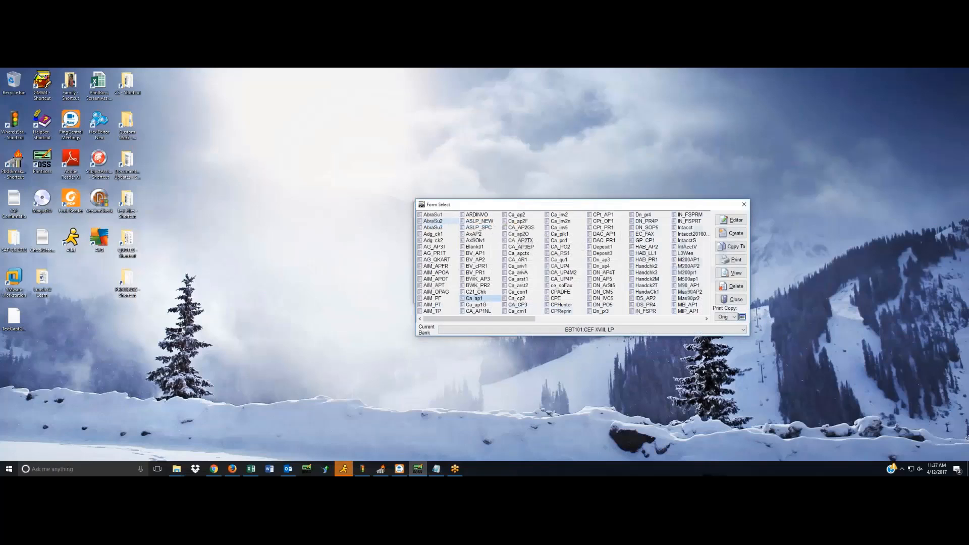
click(735, 221)
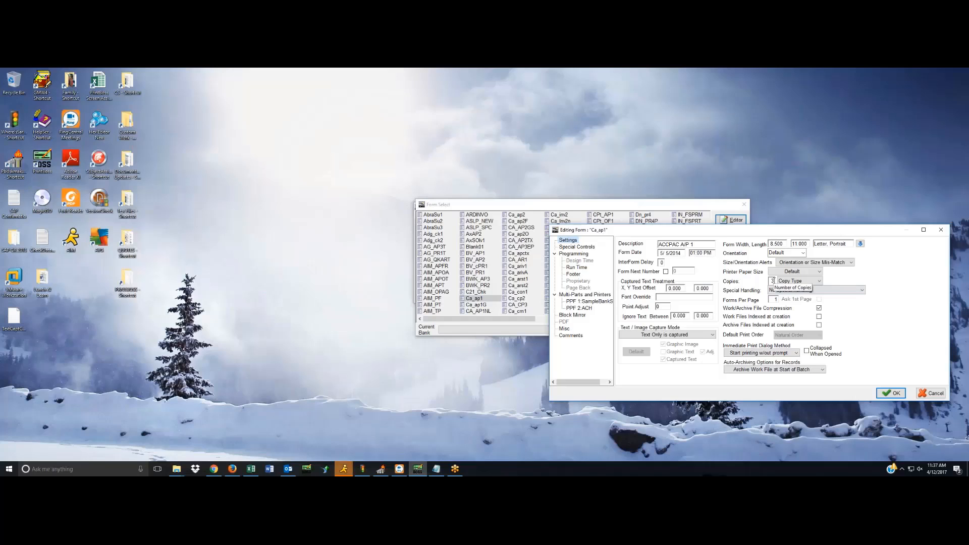
drag(759, 230, 677, 220)
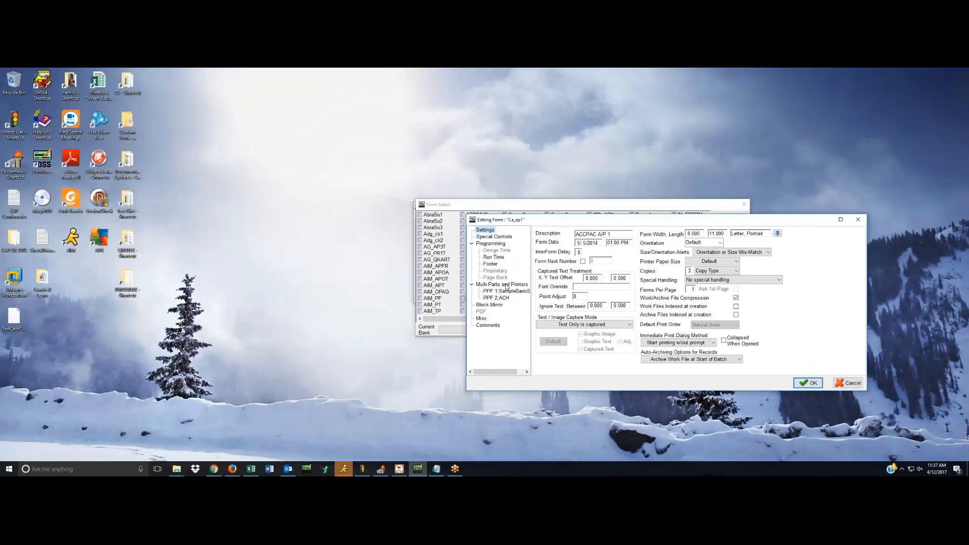
click(505, 285)
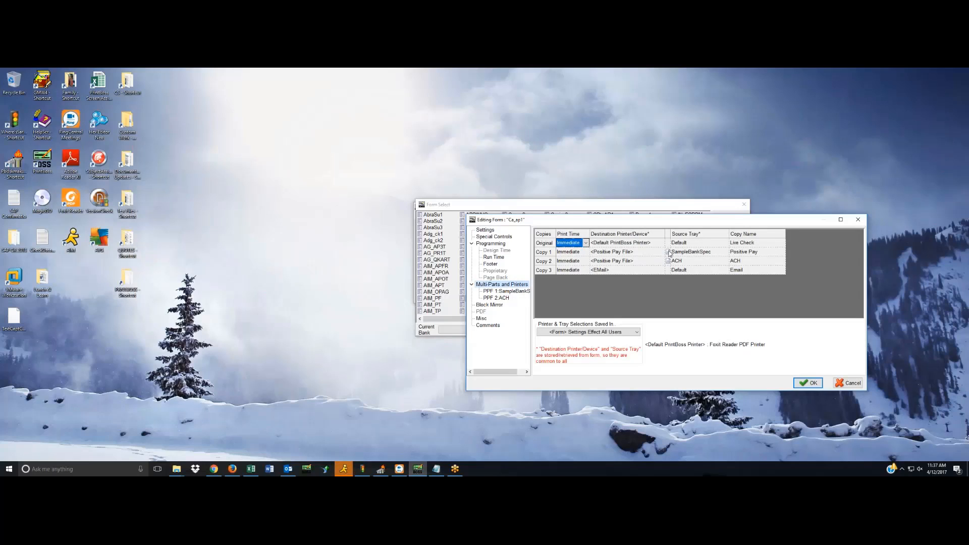
Open the SampleBankSpec positive pay specification of Copy 1 and examine its destination file path.
click(698, 252)
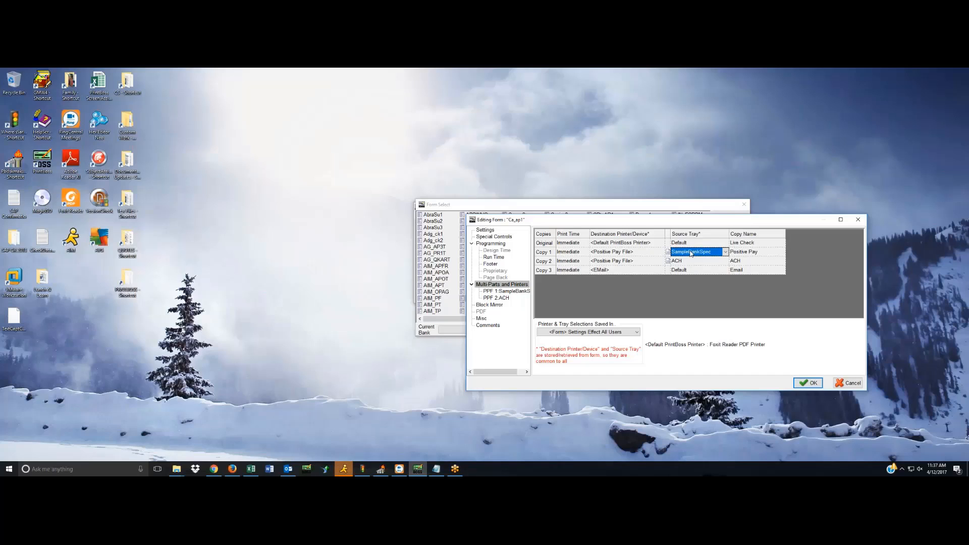
click(669, 252)
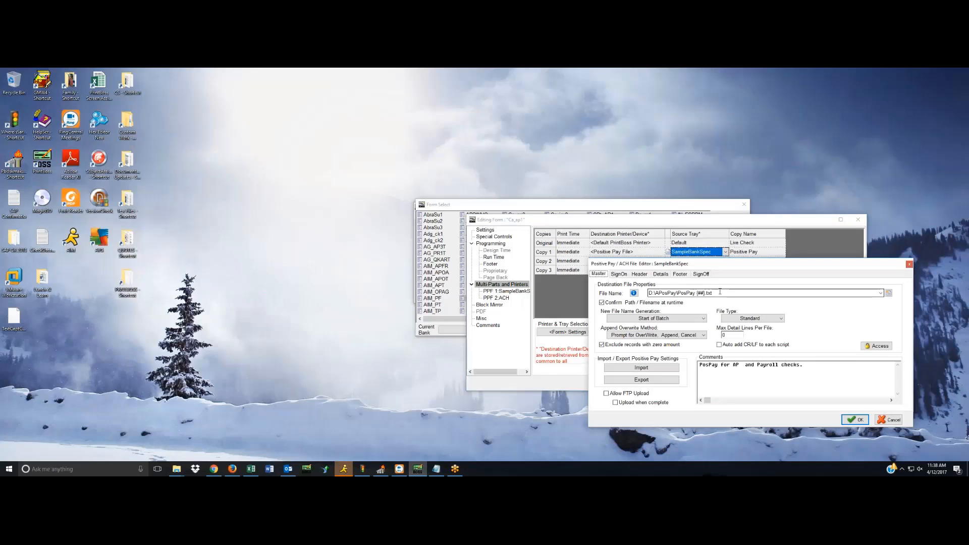
key(Tab)
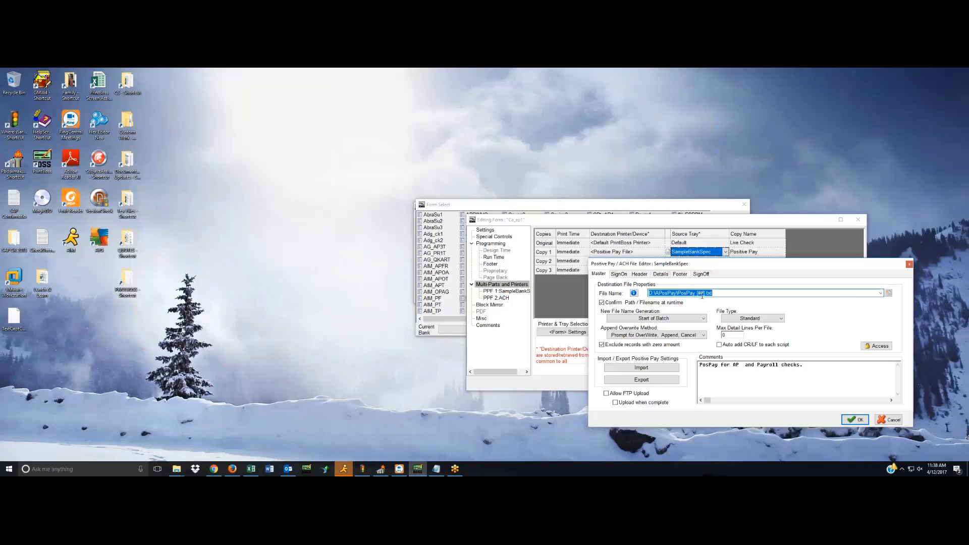
Switch to File Explorer's APosPay folder, open PosPay 01 to read its contents, and close both windows.
key(alt+Tab)
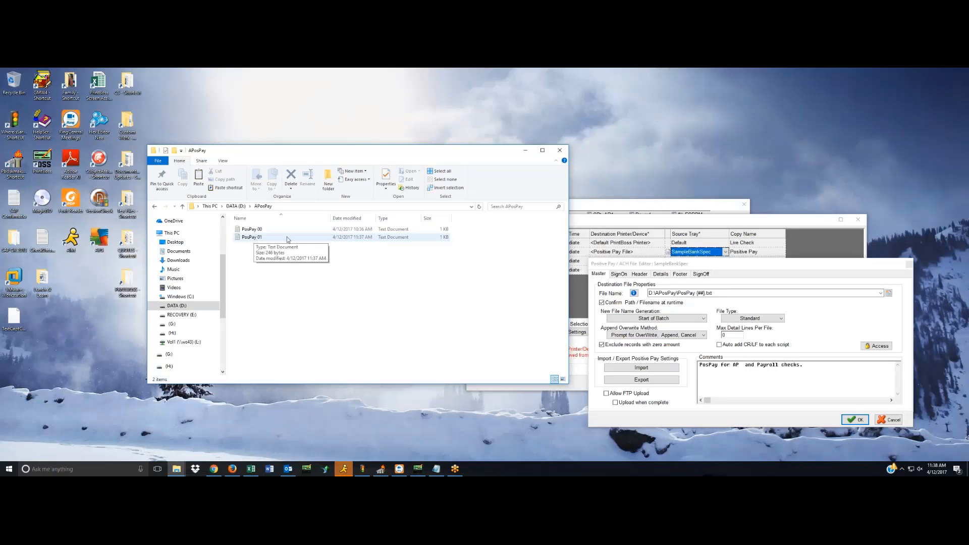
double_click(249, 237)
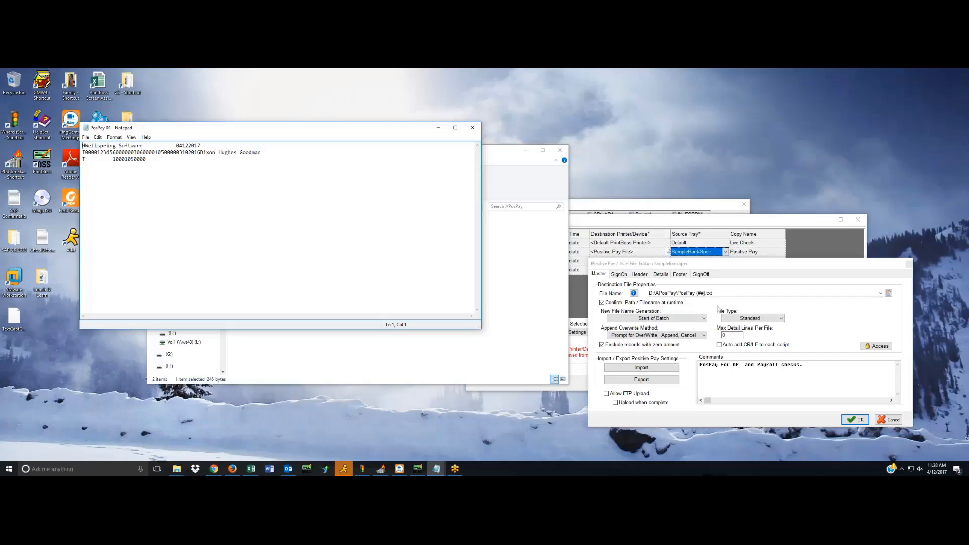
click(474, 132)
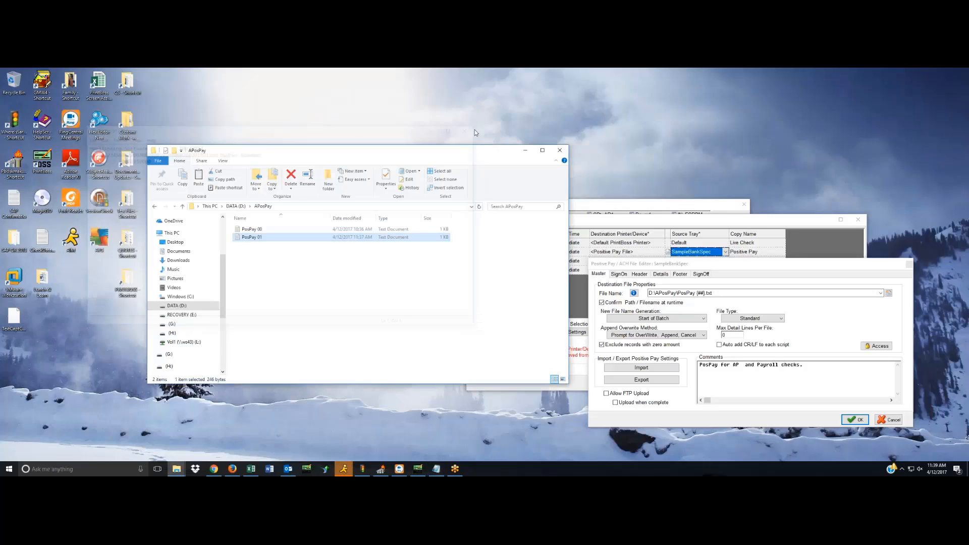
click(560, 149)
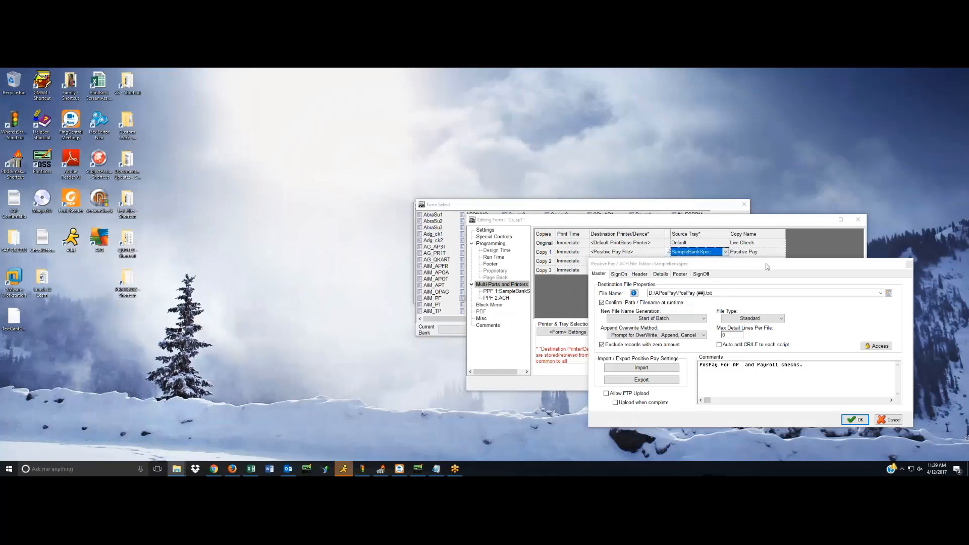
Accept the SampleBankSpec and Ca_ap1 form settings without changes, and close the form selection list.
drag(766, 267, 654, 252)
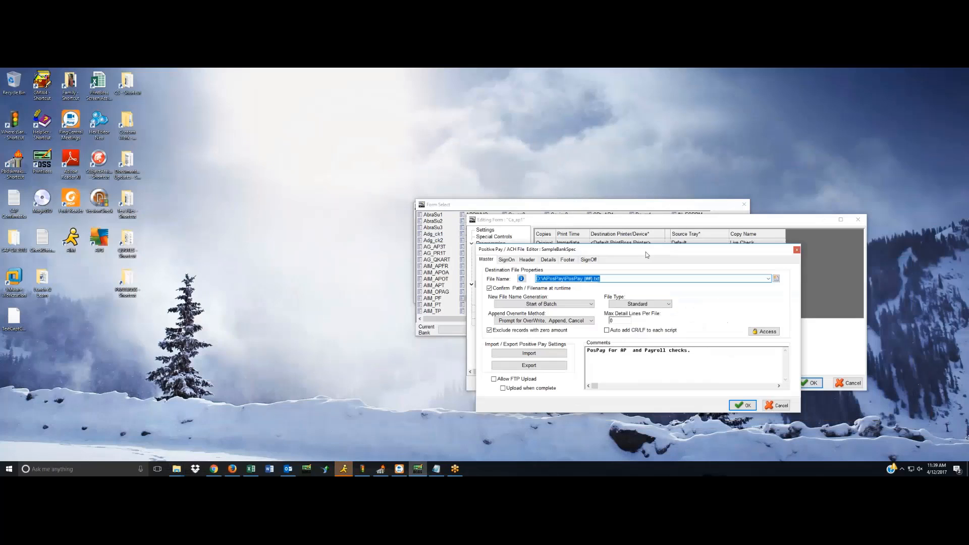
click(739, 407)
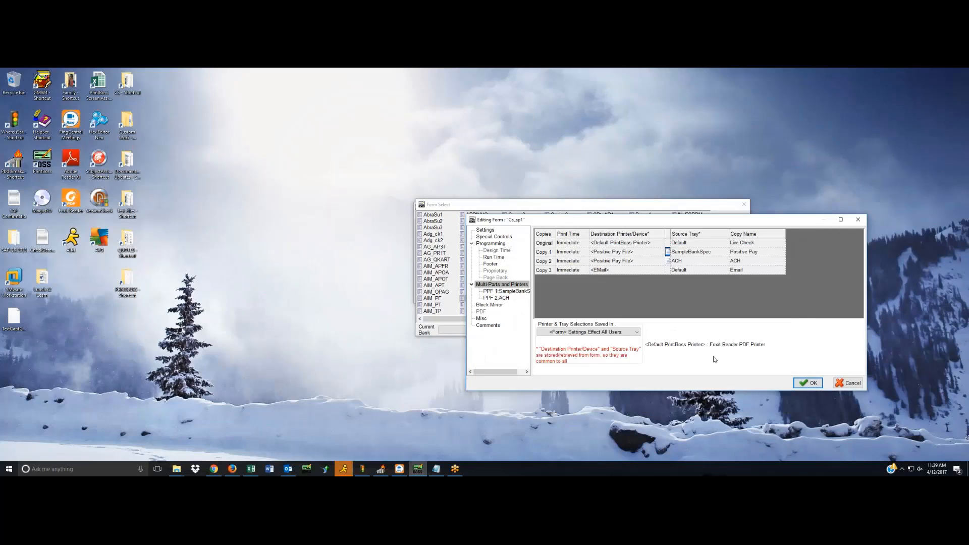
click(811, 383)
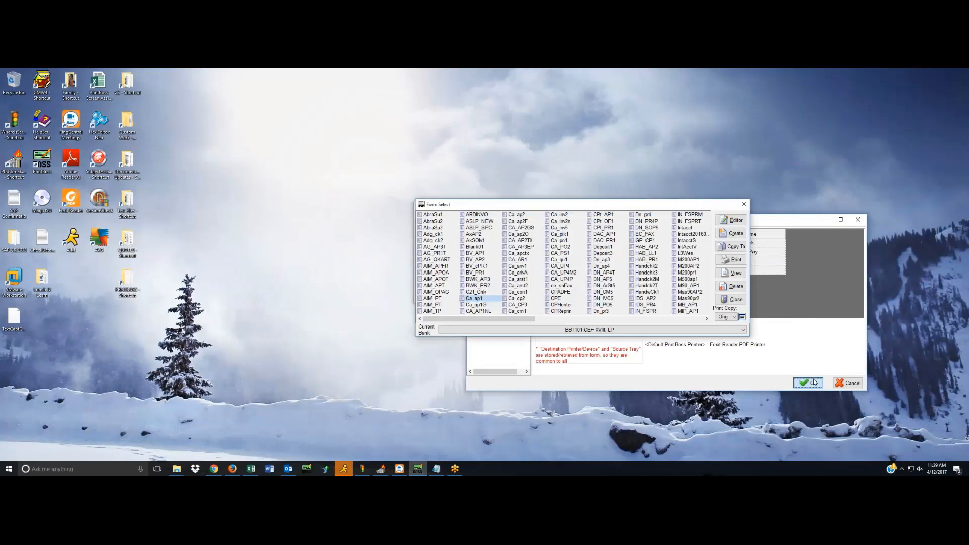
click(733, 300)
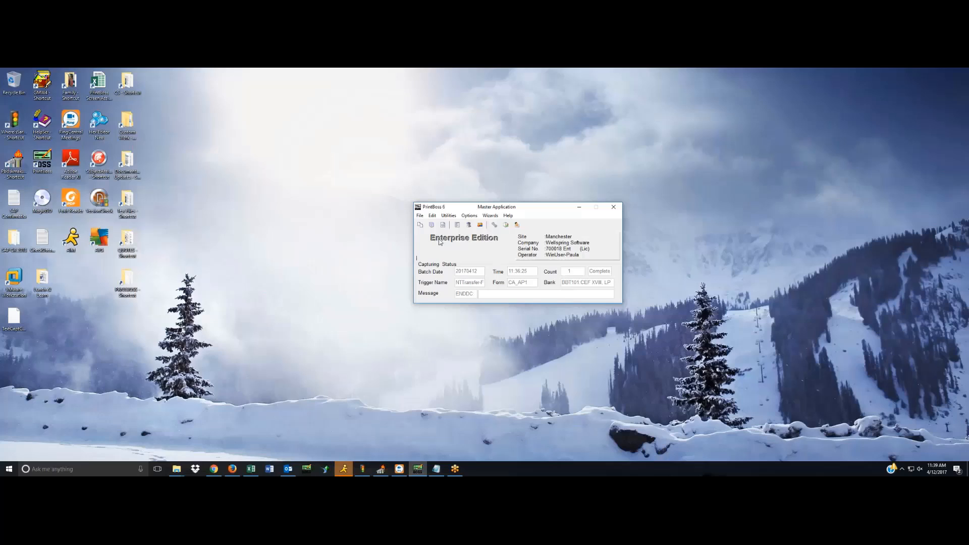
Open the CA_AP1 batch from the document work files and display its check document.
click(420, 216)
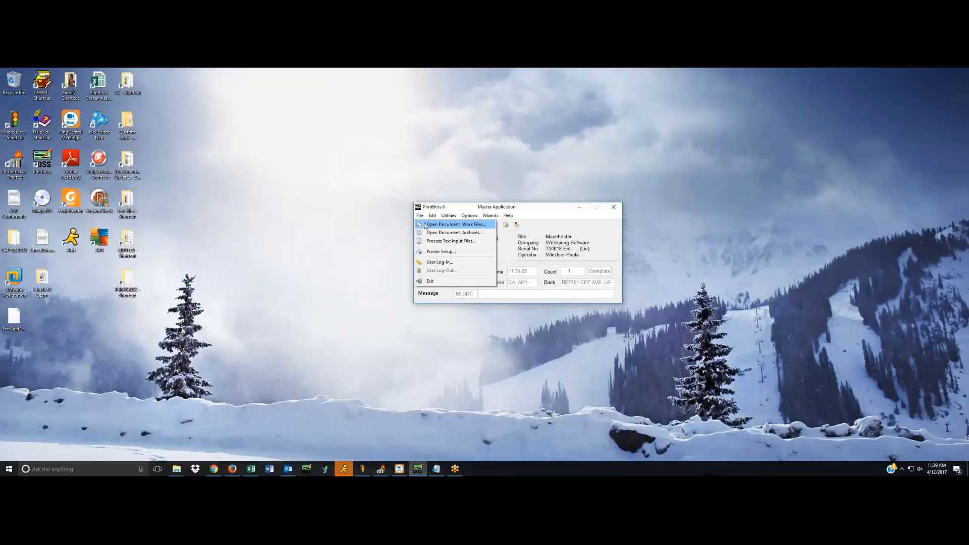
click(424, 225)
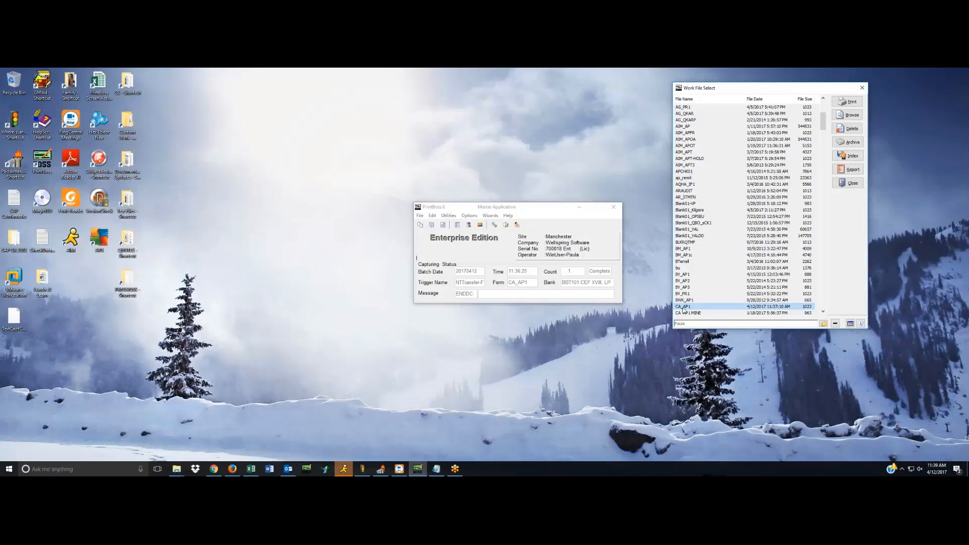
click(850, 115)
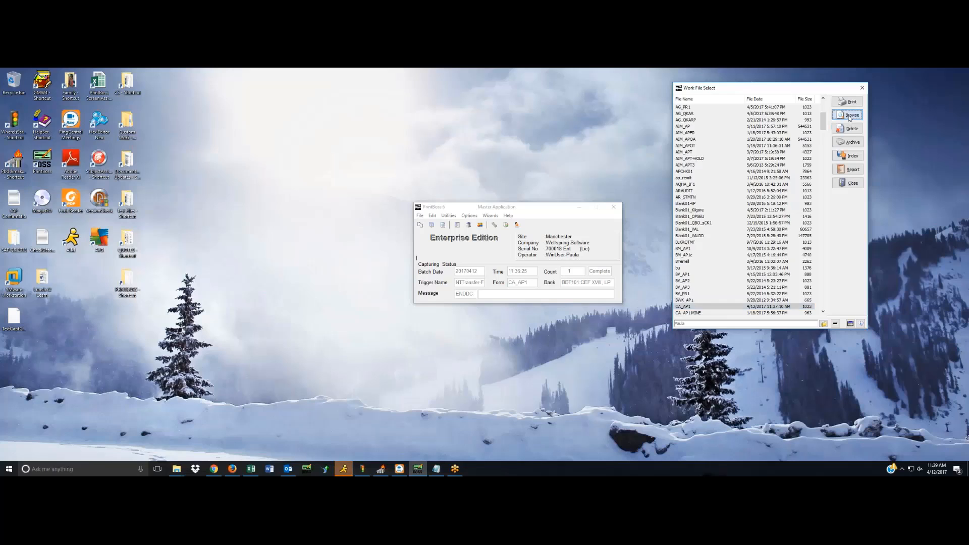
drag(736, 261, 516, 261)
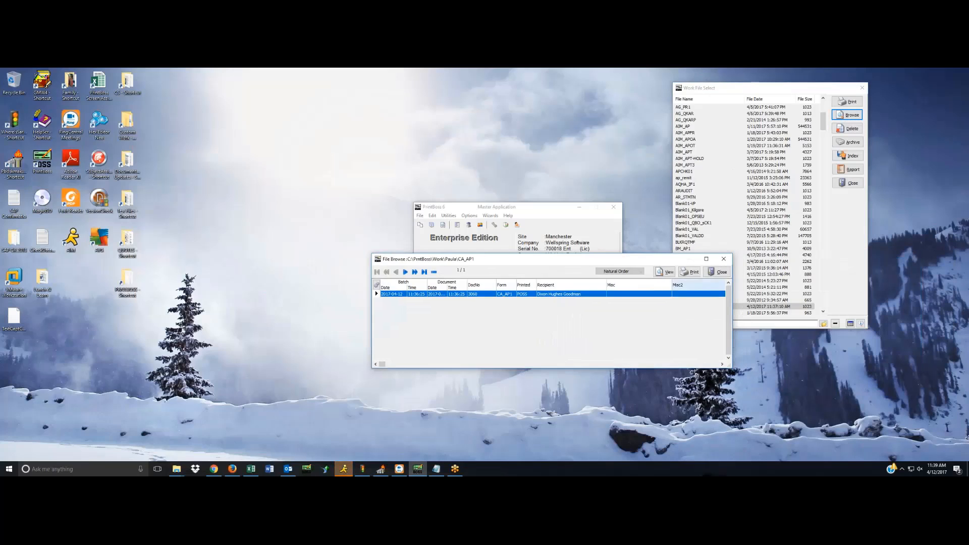
click(664, 272)
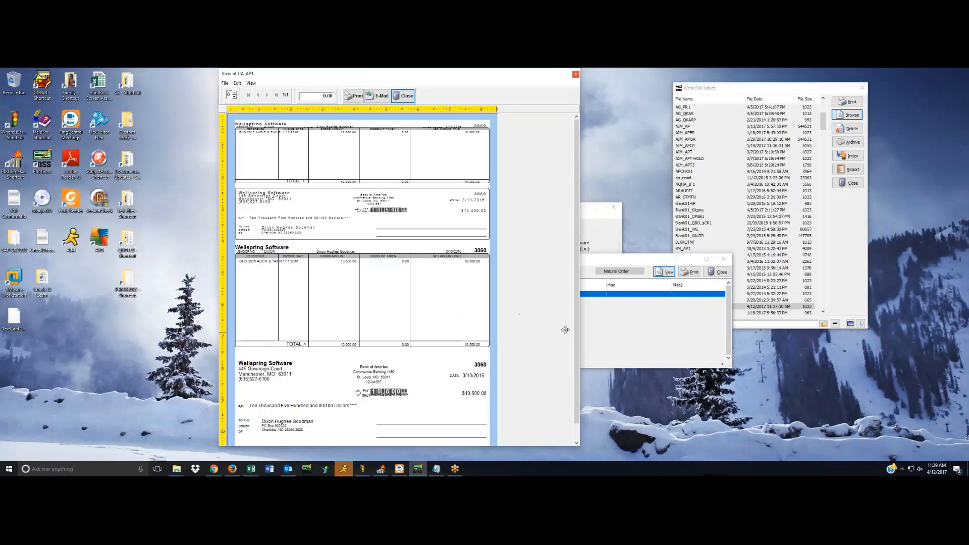
Examine the amount and signature lines on the CA_AP1 check, and close the view and the work file list.
scroll(566, 329, down, 1)
click(474, 377)
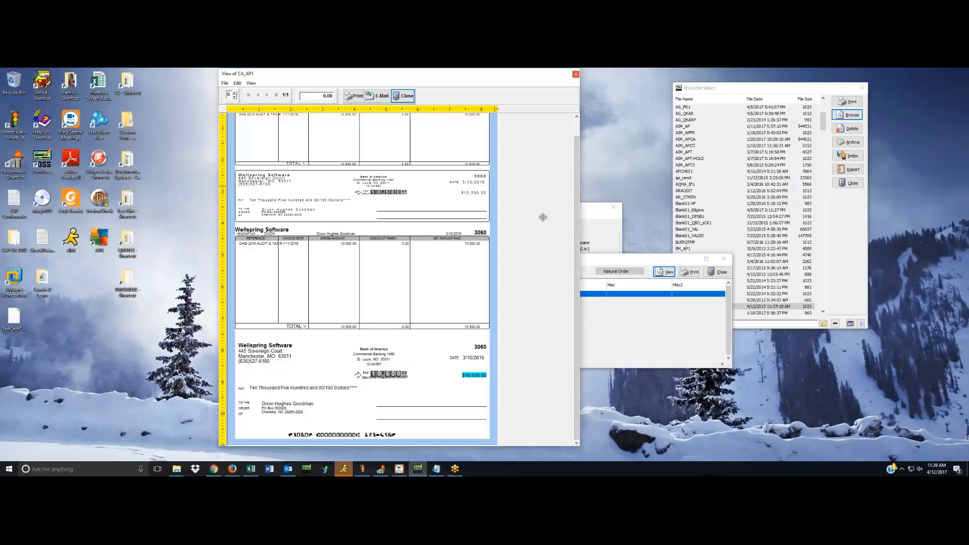
drag(577, 222, 577, 201)
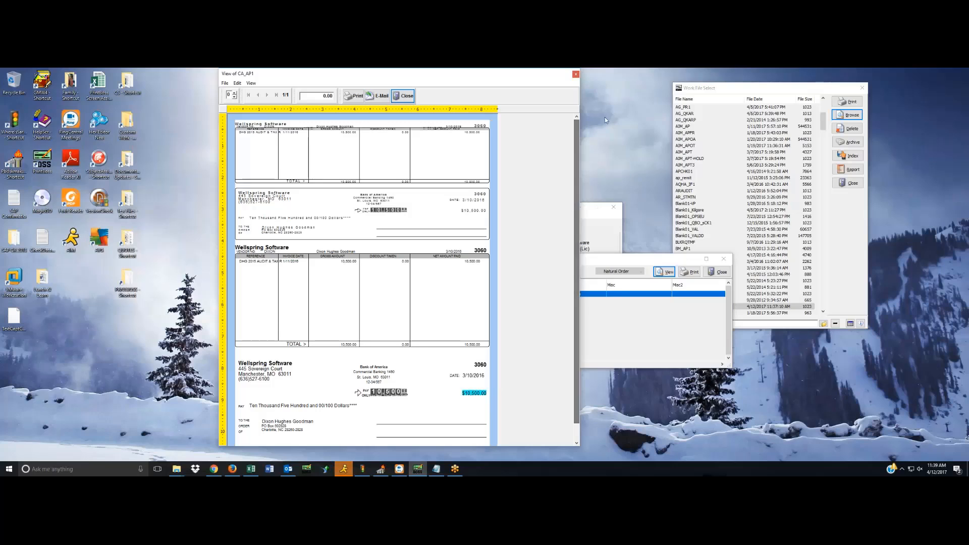
click(407, 97)
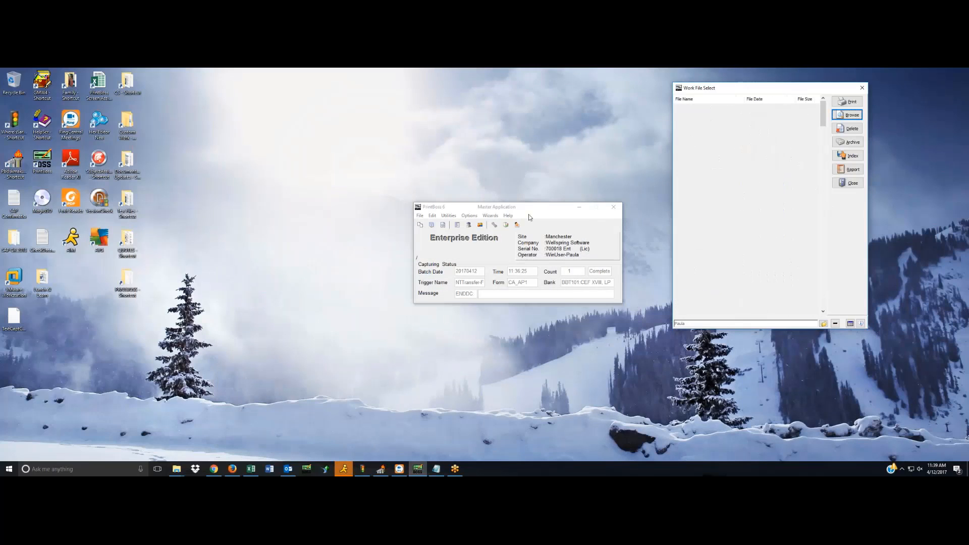
click(848, 183)
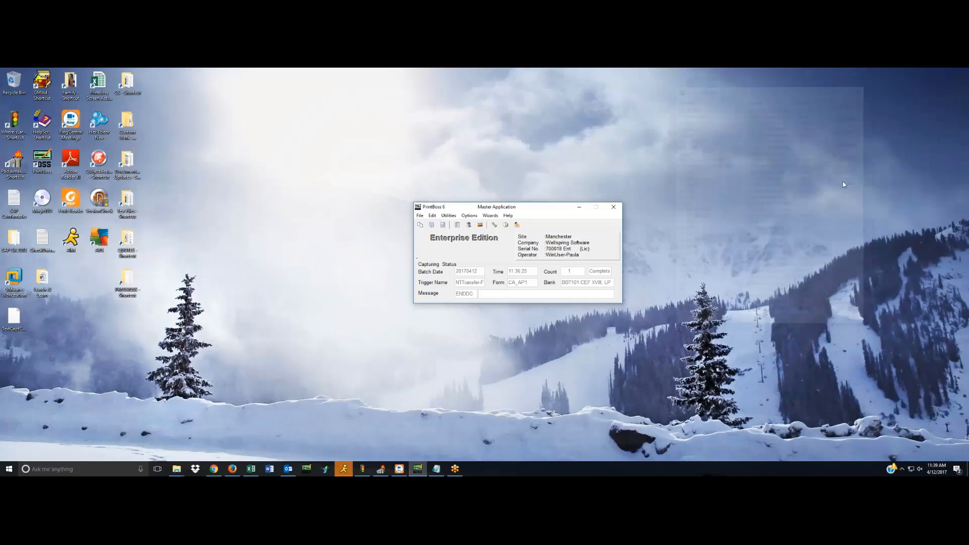
Open the BBT101 bank record from the bank list and display its signature and logo settings.
click(431, 216)
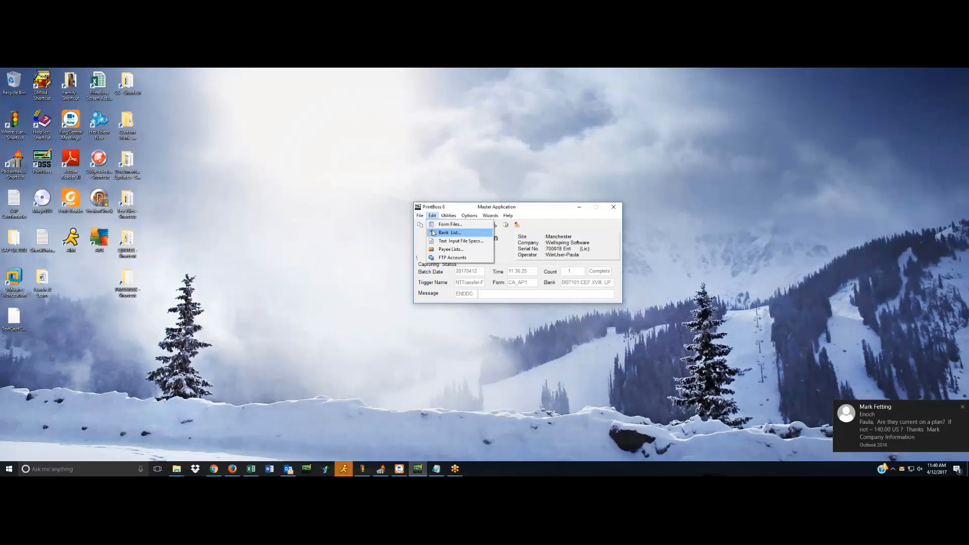
click(433, 232)
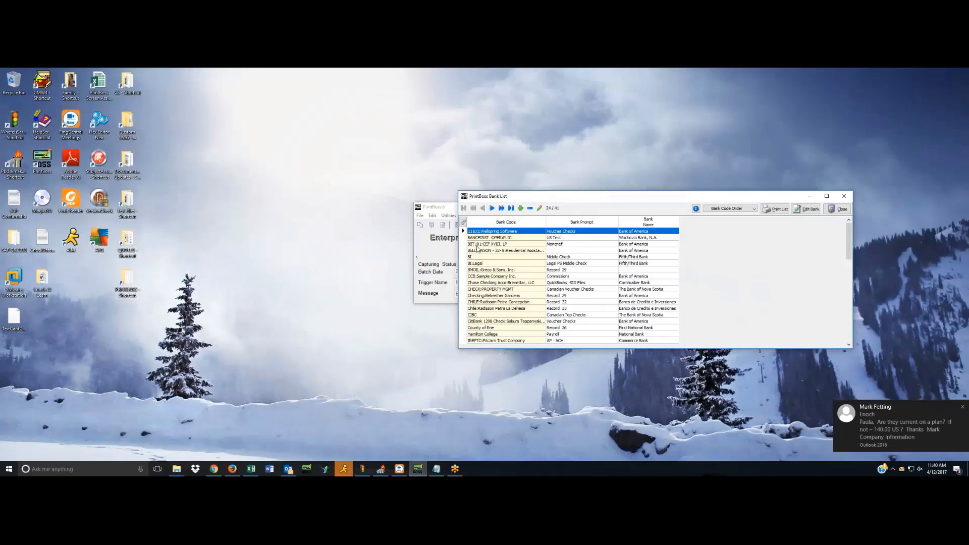
click(478, 245)
click(797, 209)
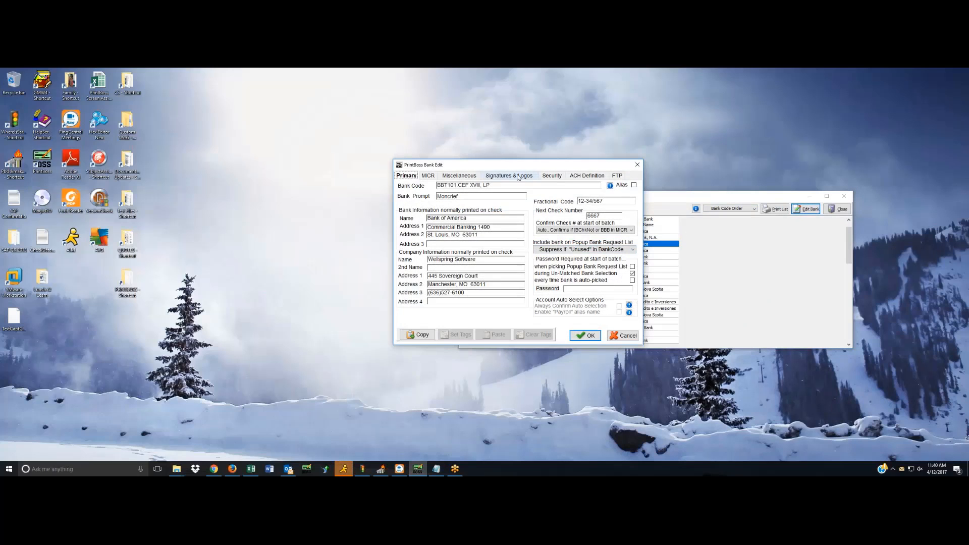
click(518, 177)
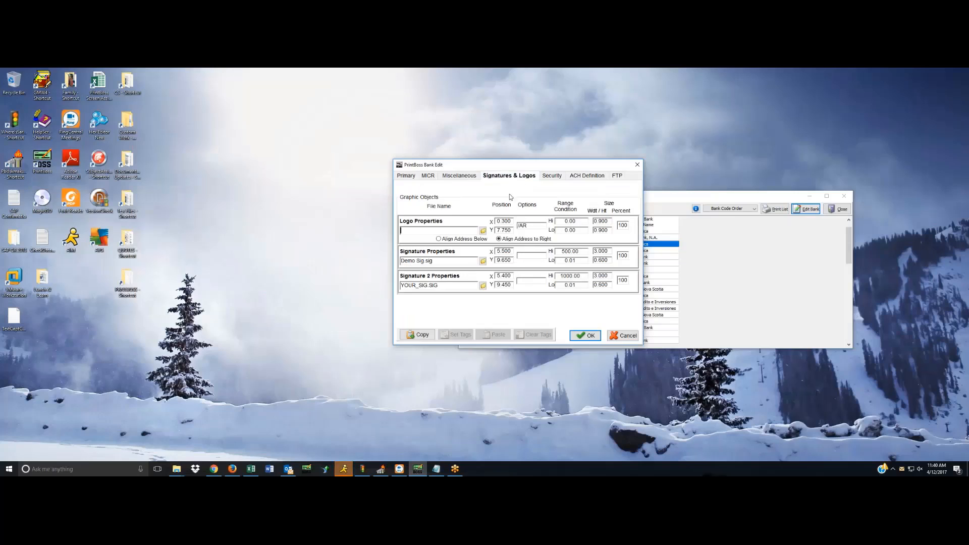
Raise the upper amount limit of Signature 2 (YOUR_SIG.SIG) above 10,500, save the bank record and close the bank list.
double_click(577, 251)
drag(585, 277, 550, 274)
text(1200)
click(586, 335)
click(838, 210)
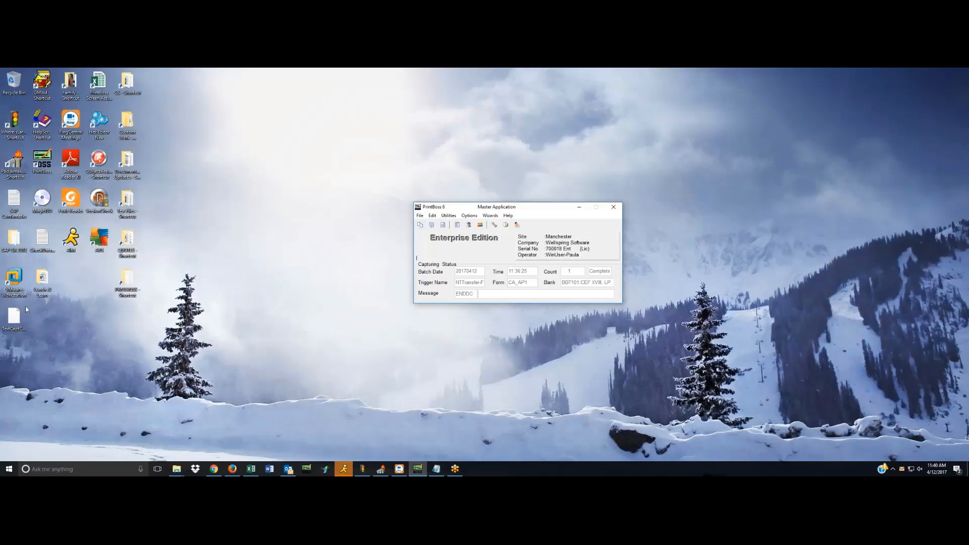
Copy the TestCapt capture file from the desktop and paste it into PrintBoss to process the test batch.
click(13, 317)
right_click(14, 317)
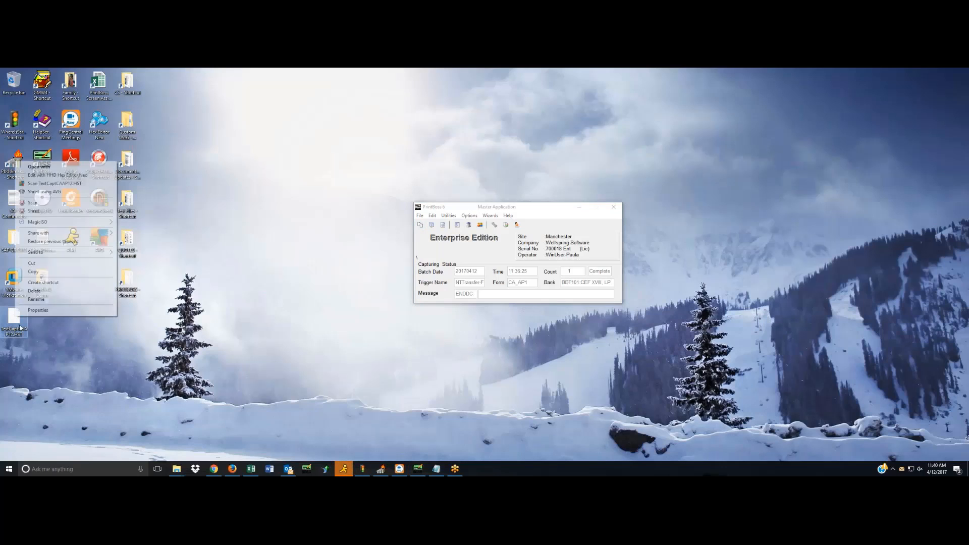
click(43, 272)
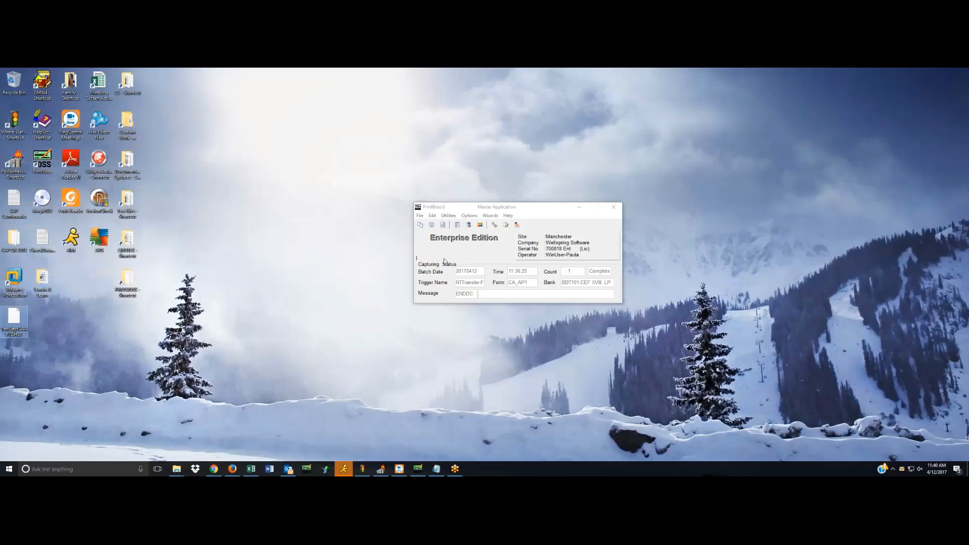
right_click(480, 256)
click(498, 258)
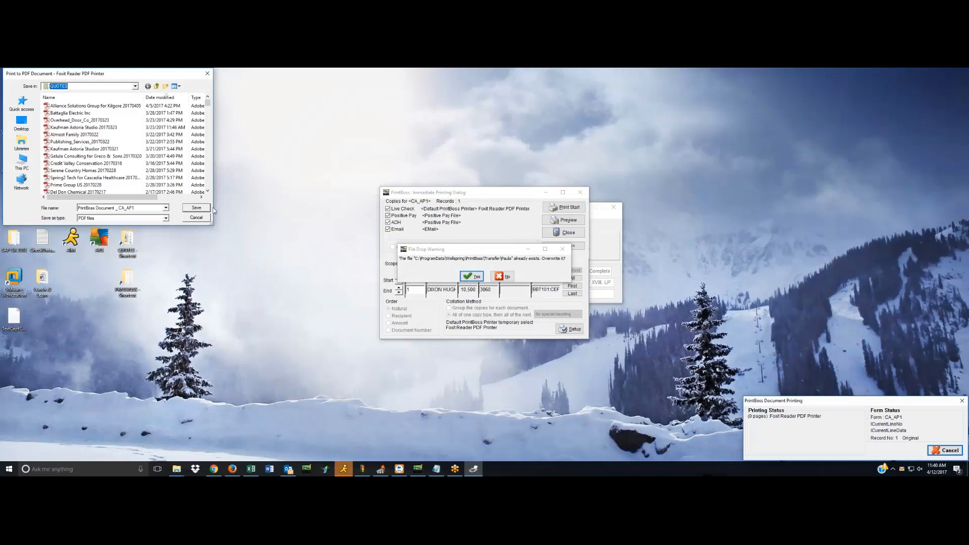
Cancel the PDF output, save the positive pay file as PosPay 02 in APosPay, and decline overwriting the transfer file.
click(196, 217)
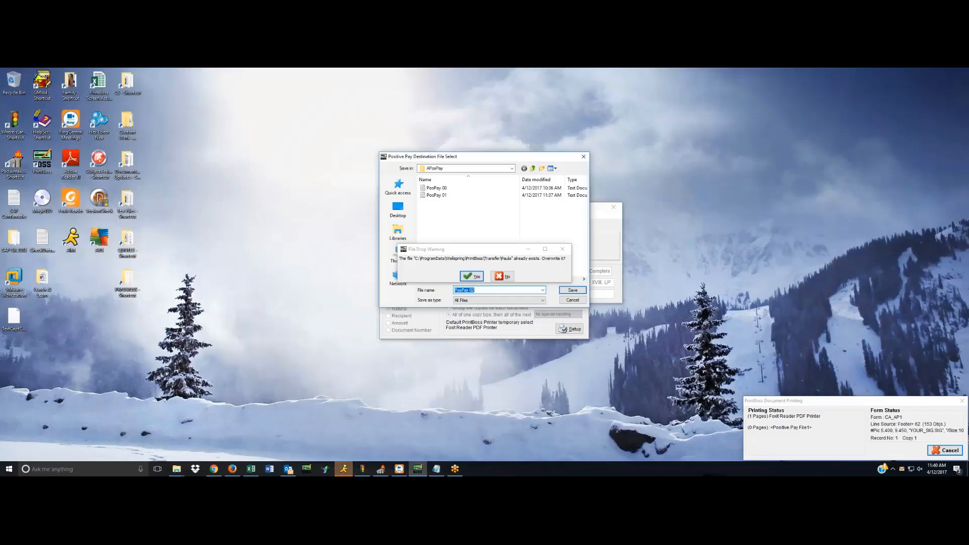
click(573, 291)
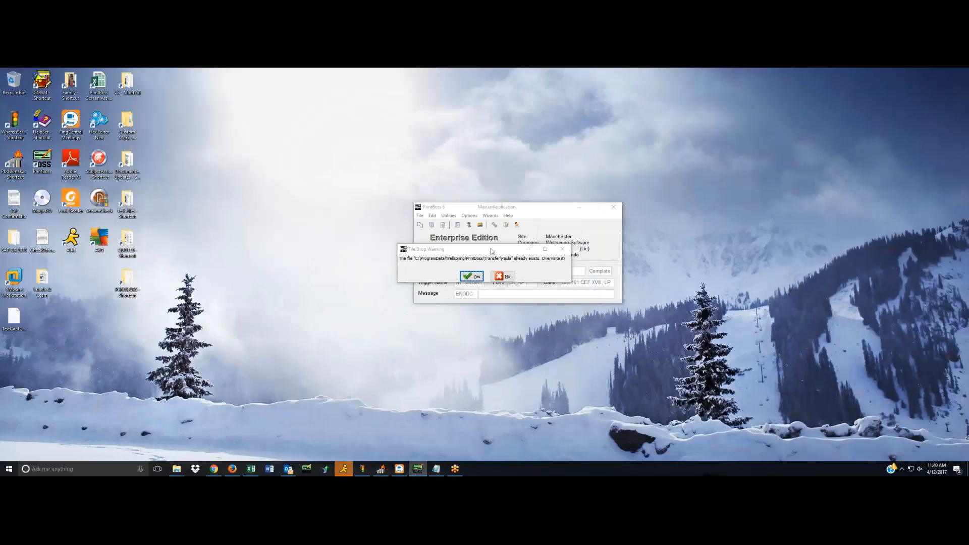
click(508, 276)
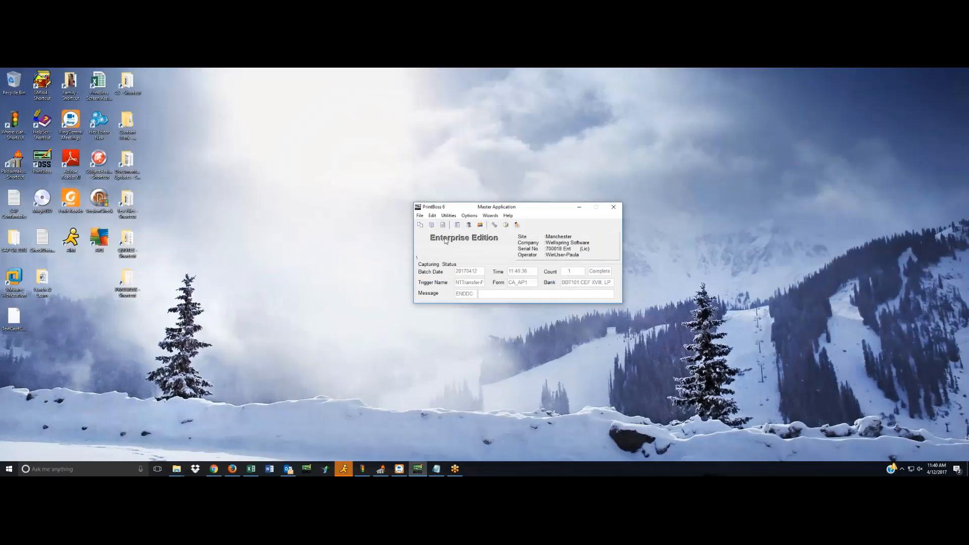
View the newly captured CA_AP1 check from the work files, check its signature lines, and close the view.
click(420, 216)
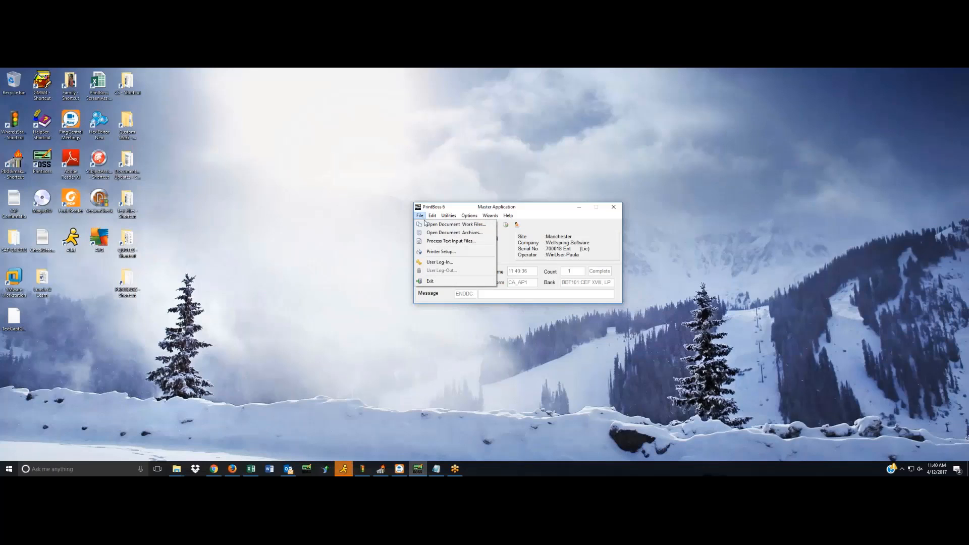
click(427, 224)
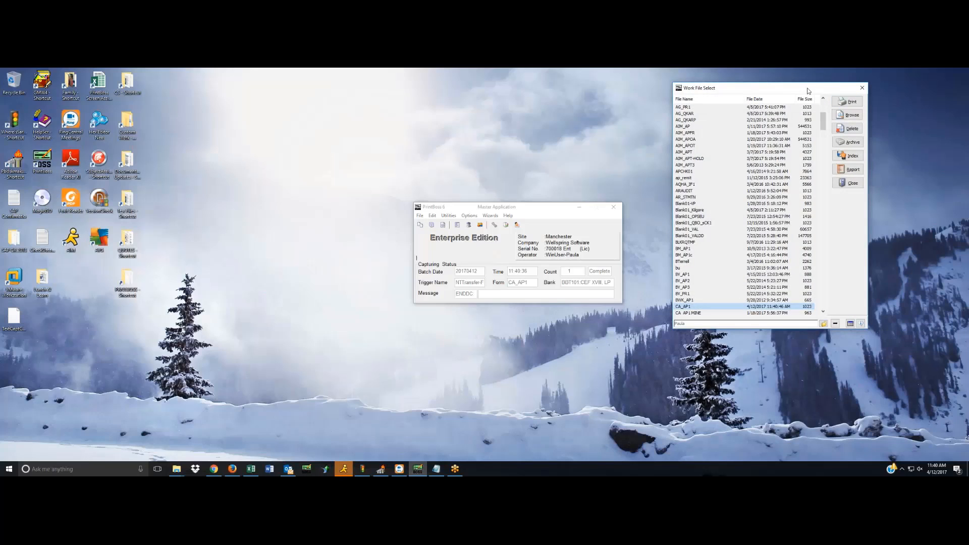
drag(807, 88, 723, 91)
click(767, 118)
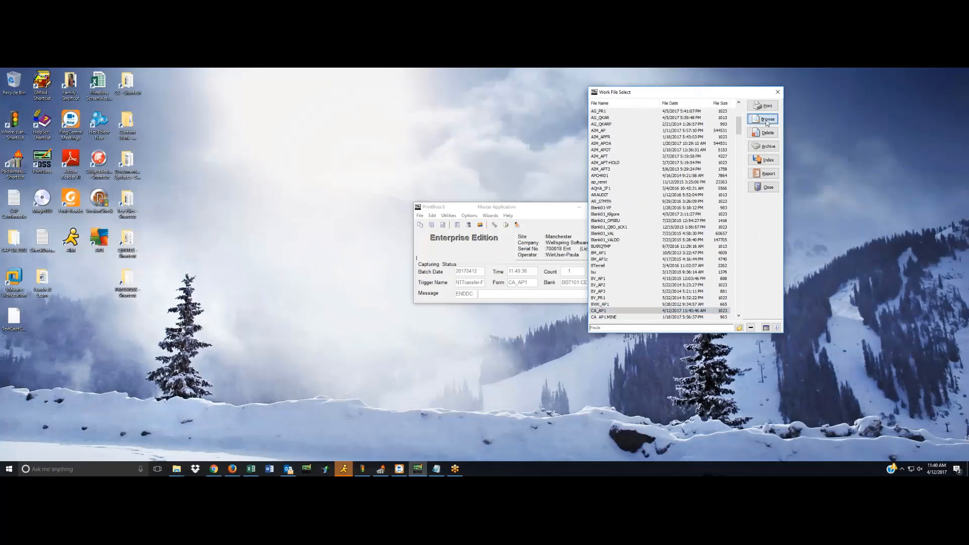
click(670, 273)
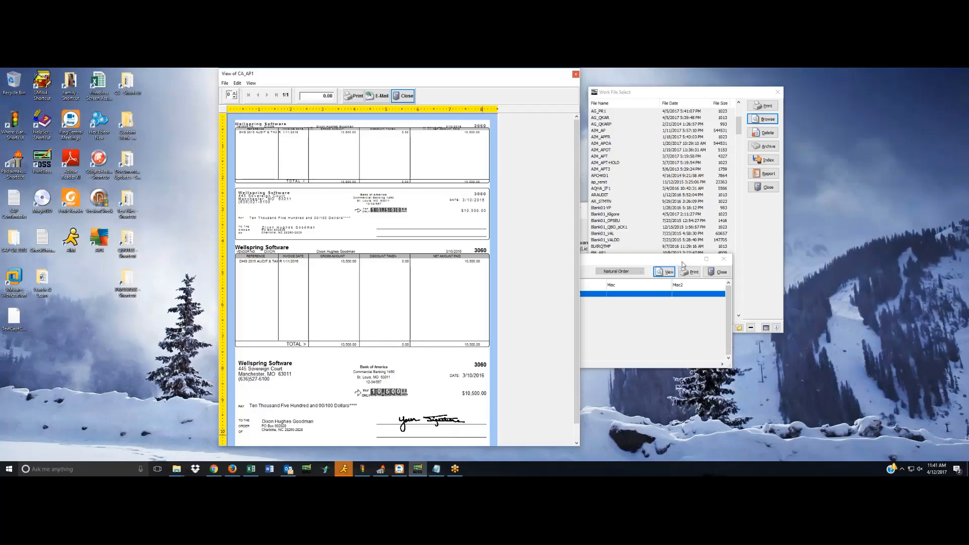
click(407, 97)
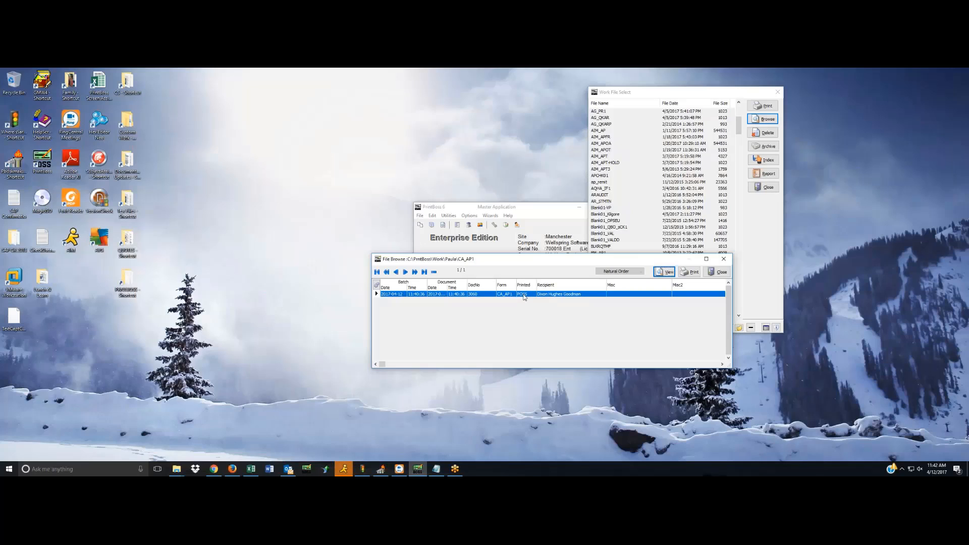
Go from the CA_AP1 document view to editing its form, and display the multi-part and printer settings.
click(664, 272)
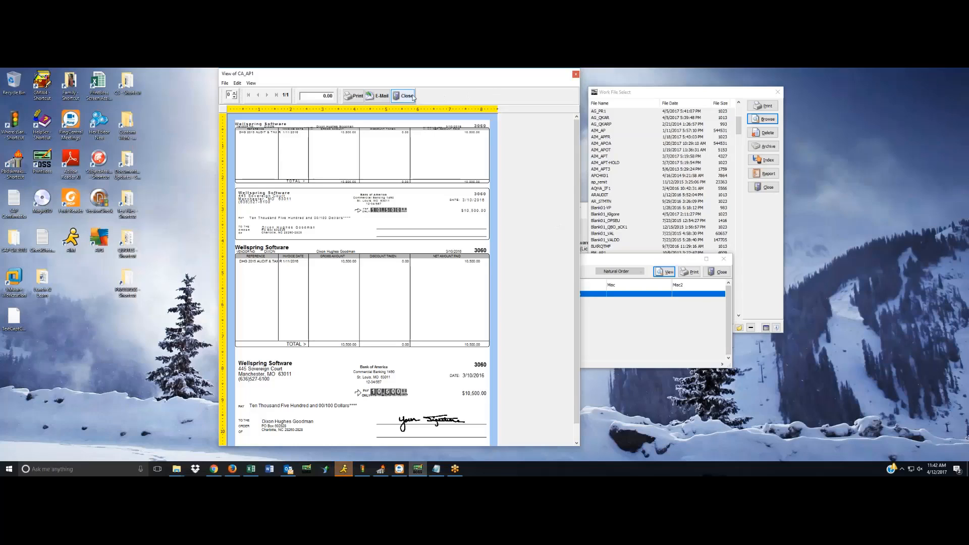
right_click(346, 155)
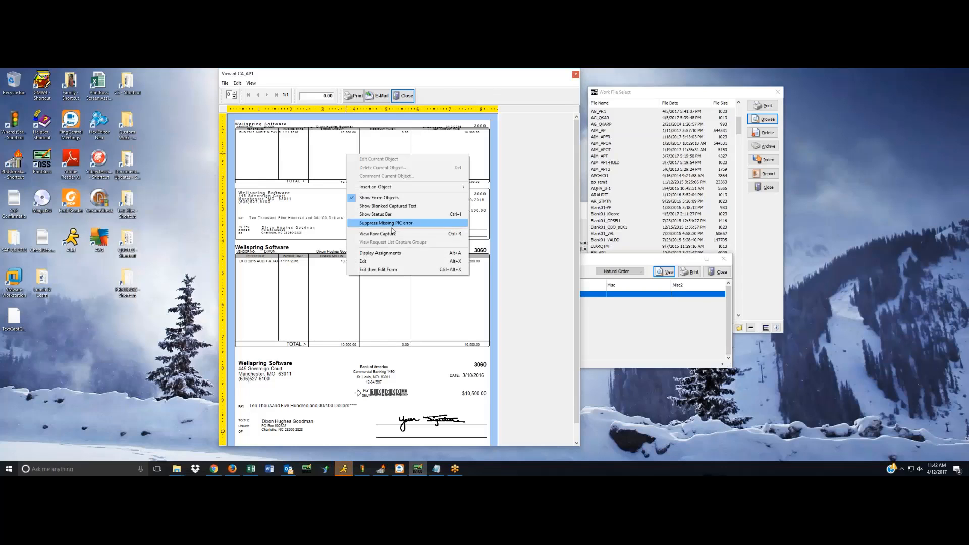
click(379, 270)
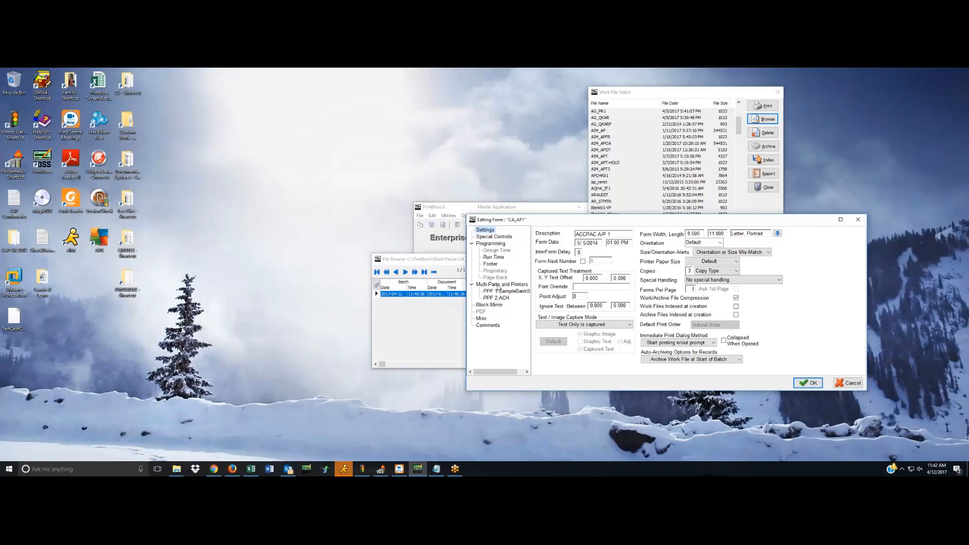
click(497, 285)
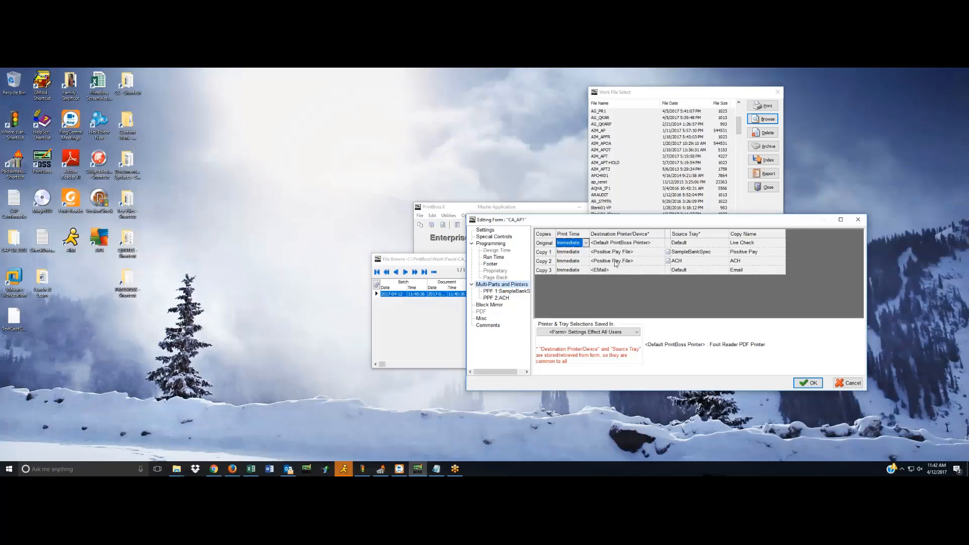
Examine the destination file name of Copy 2's ACH specification, cancel that editor, and accept the CA_AP1 form settings without changes.
click(701, 261)
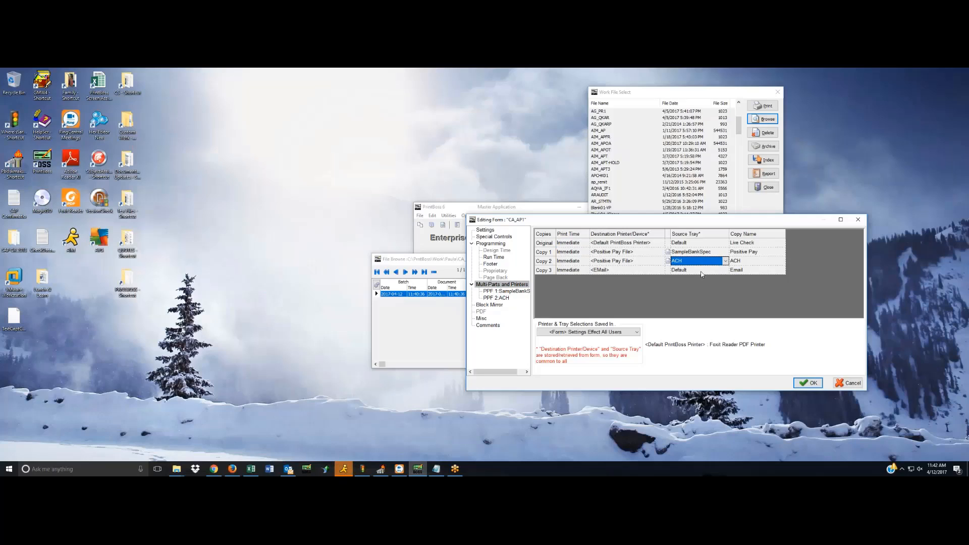
click(701, 271)
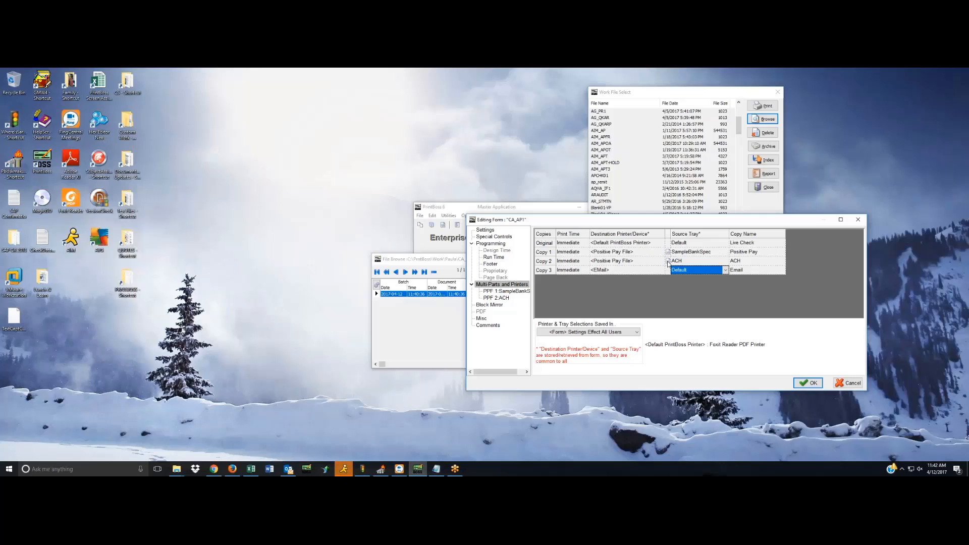
click(667, 261)
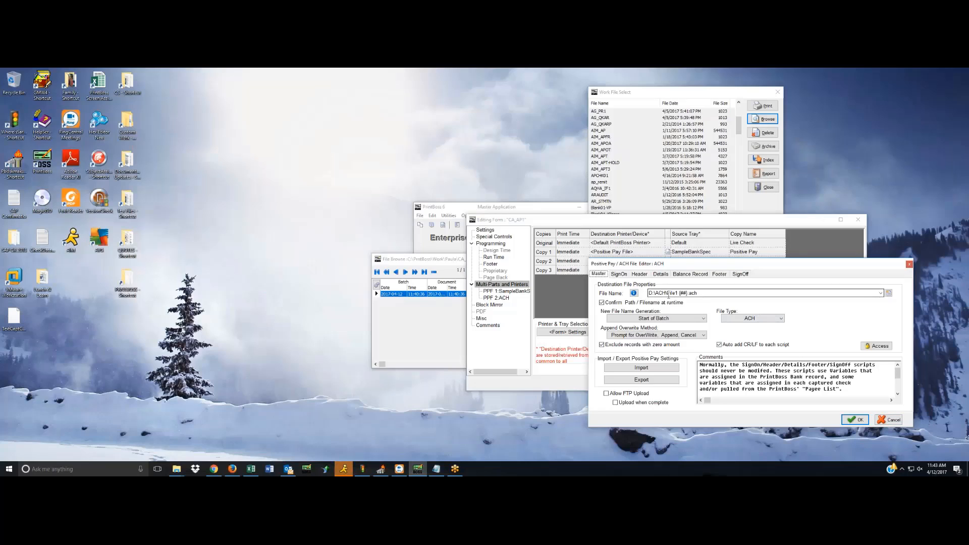
click(686, 294)
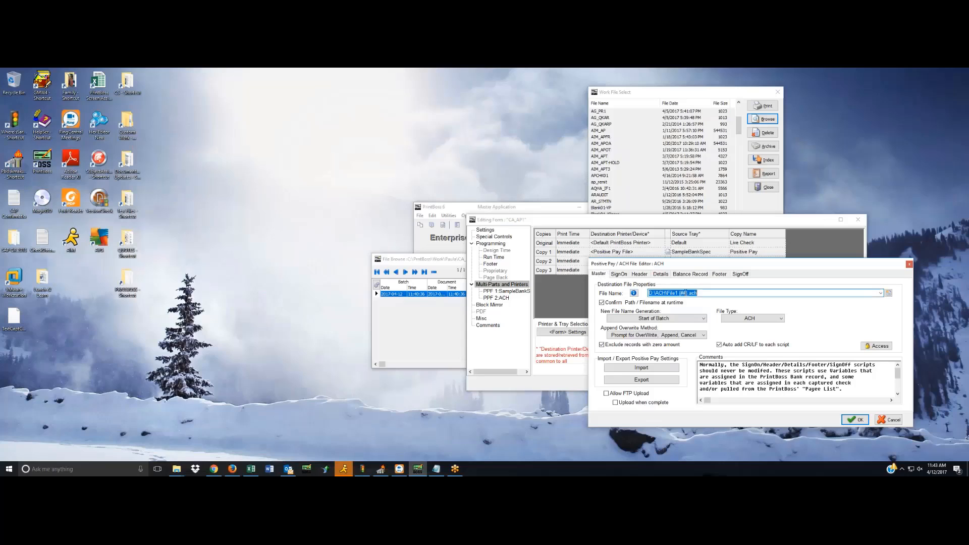
double_click(683, 293)
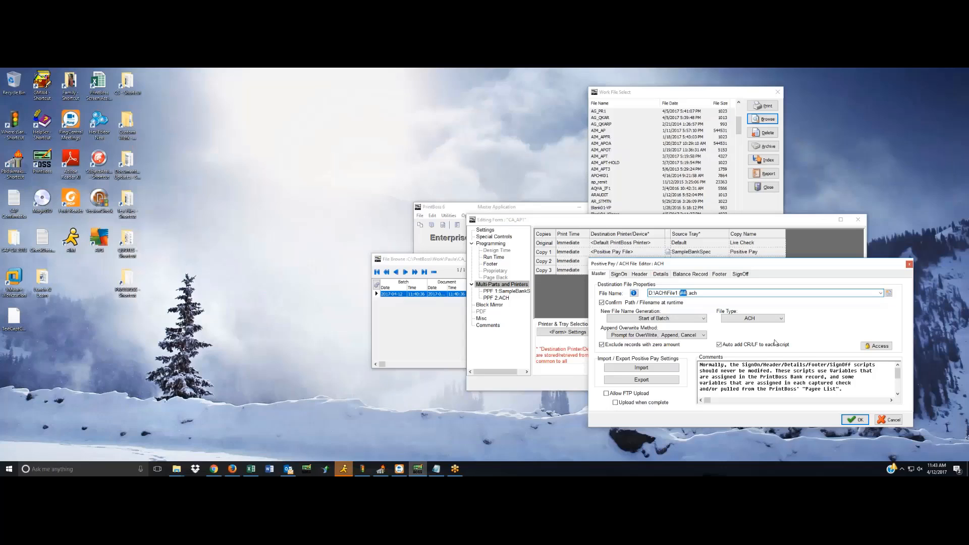
click(887, 419)
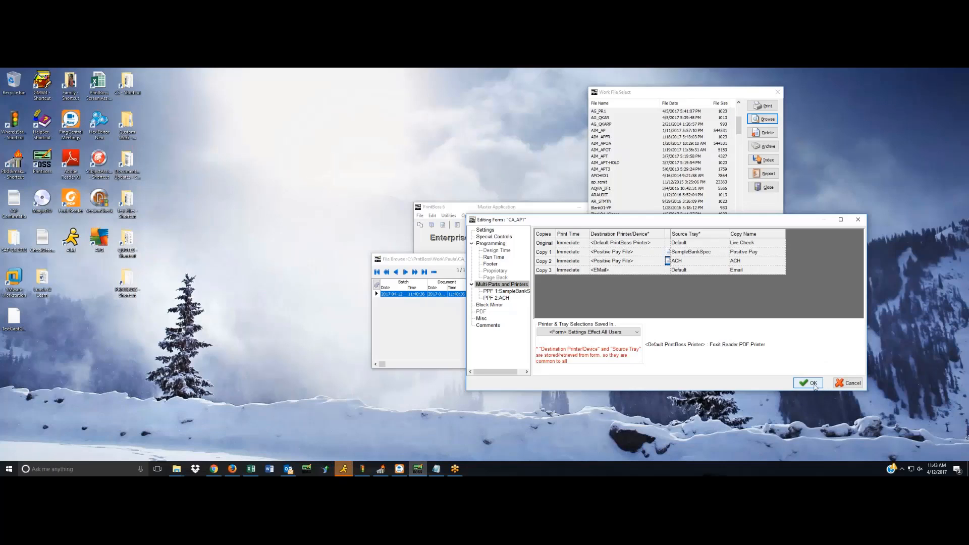
click(809, 383)
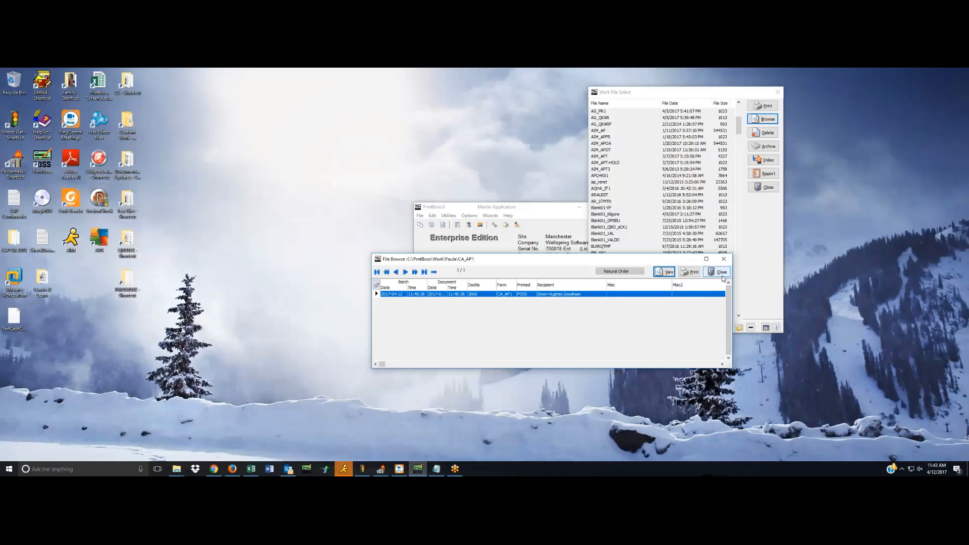
Close the CA_AP1 work file browser, and in the e-mail settings turn off Outlook Outbox sending and the default To address.
click(723, 272)
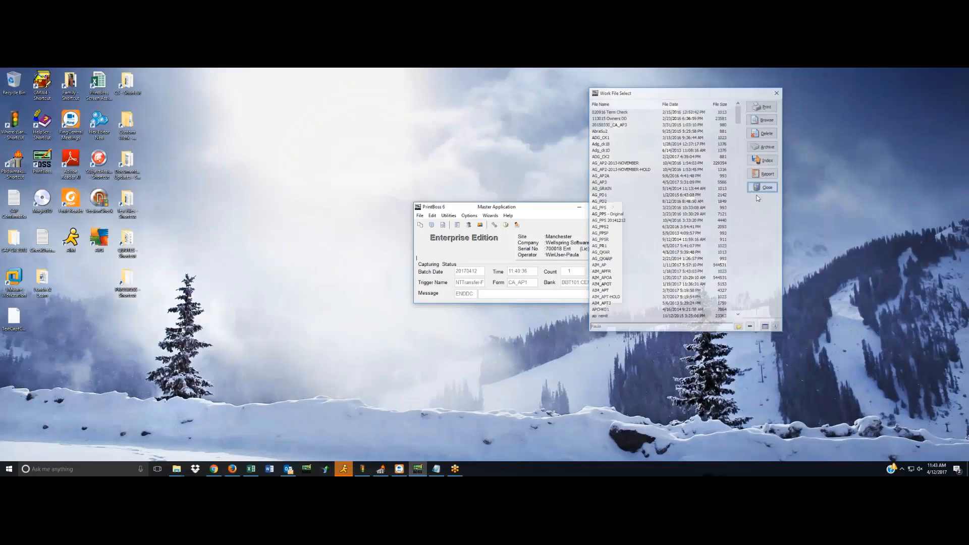
click(469, 216)
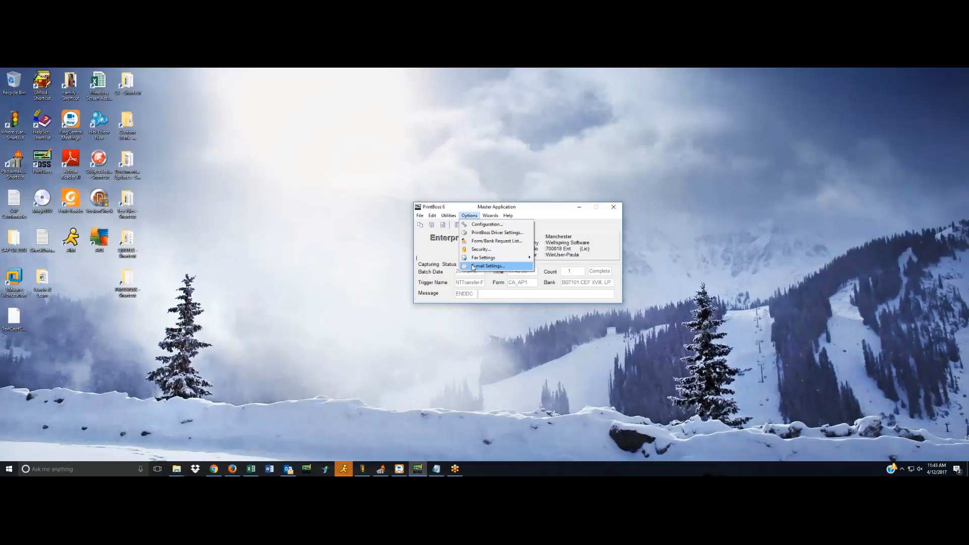
click(472, 266)
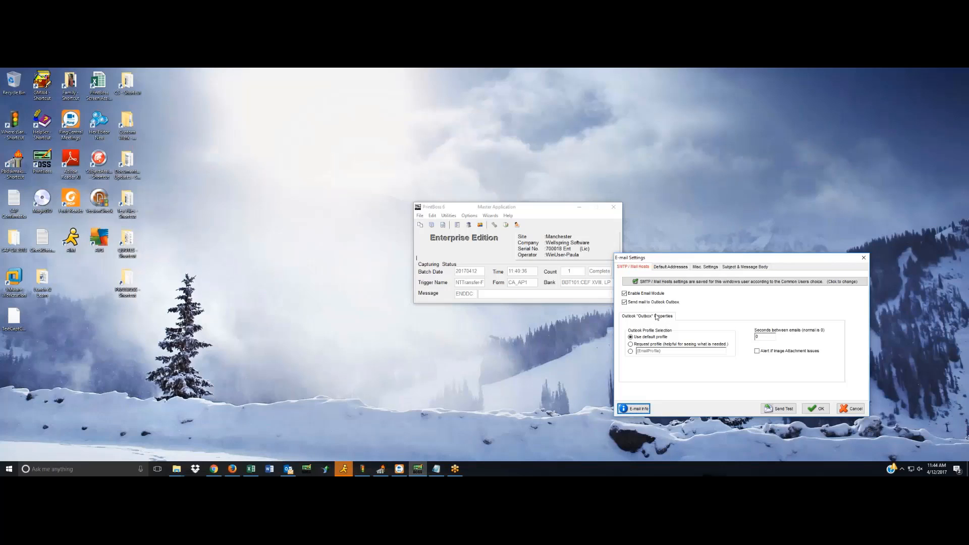
click(625, 302)
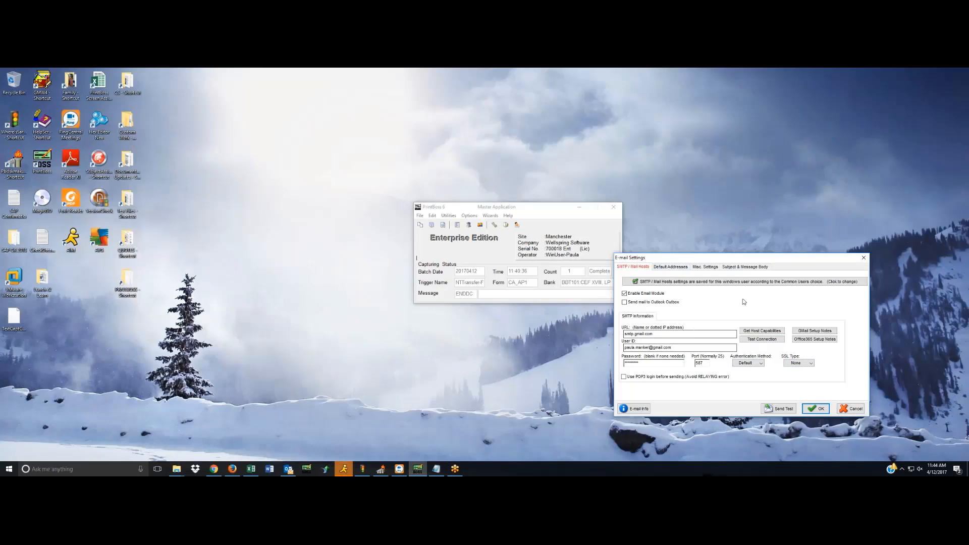
click(681, 267)
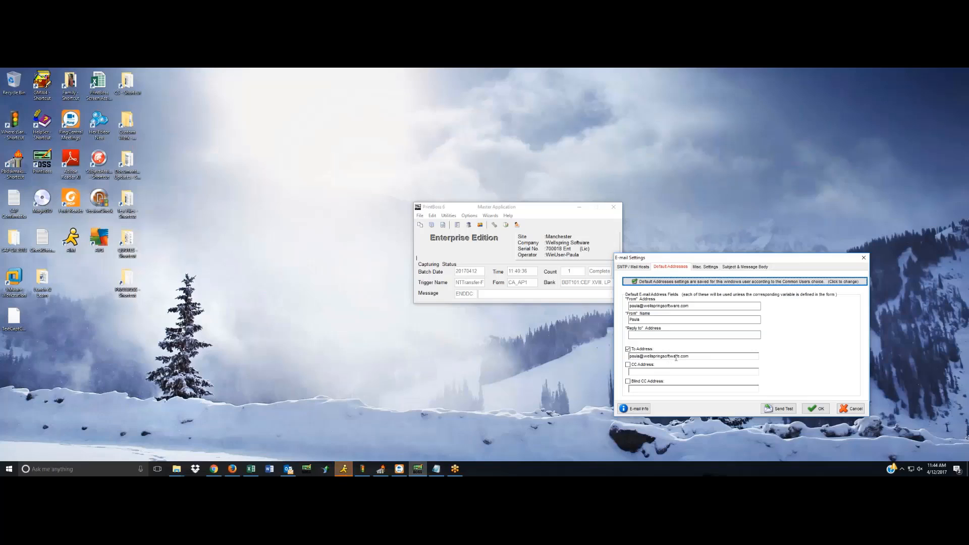
click(627, 350)
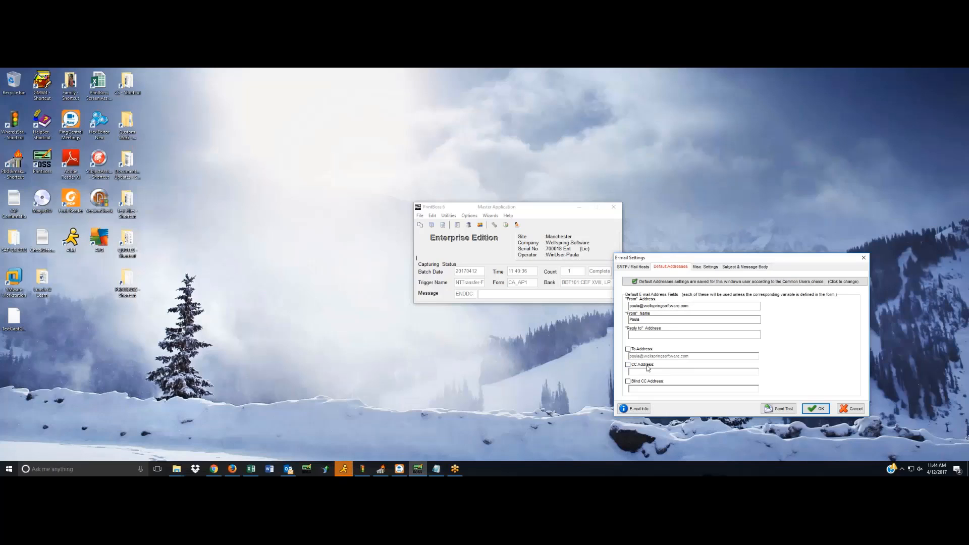
Set Automatic E-mail Pause to Always and combine pages when the e-mail address is same as prior page, and accept the settings.
click(711, 268)
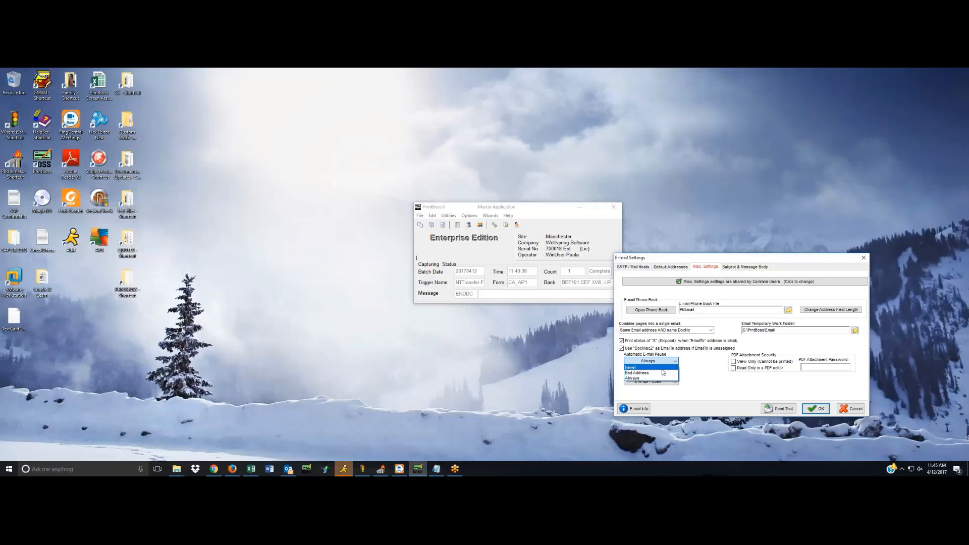
click(659, 380)
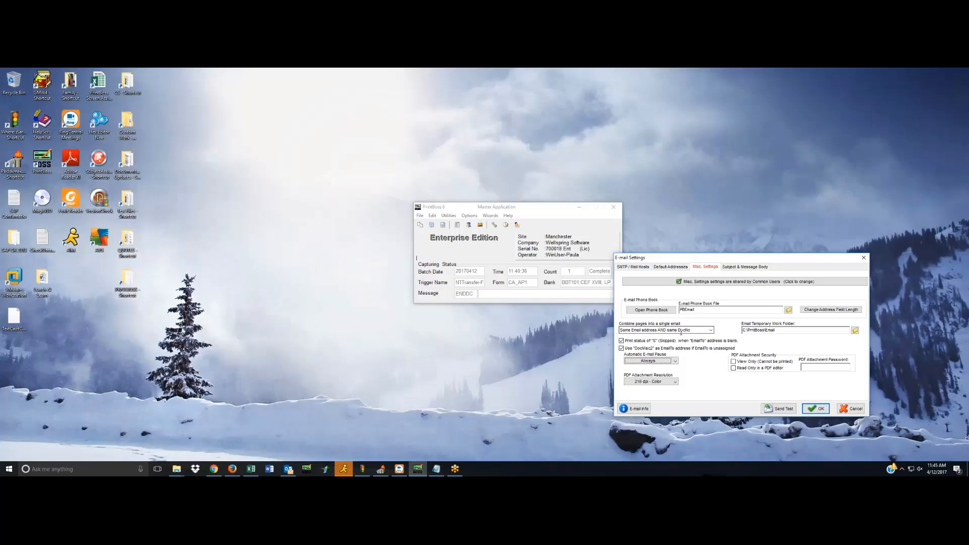
click(711, 331)
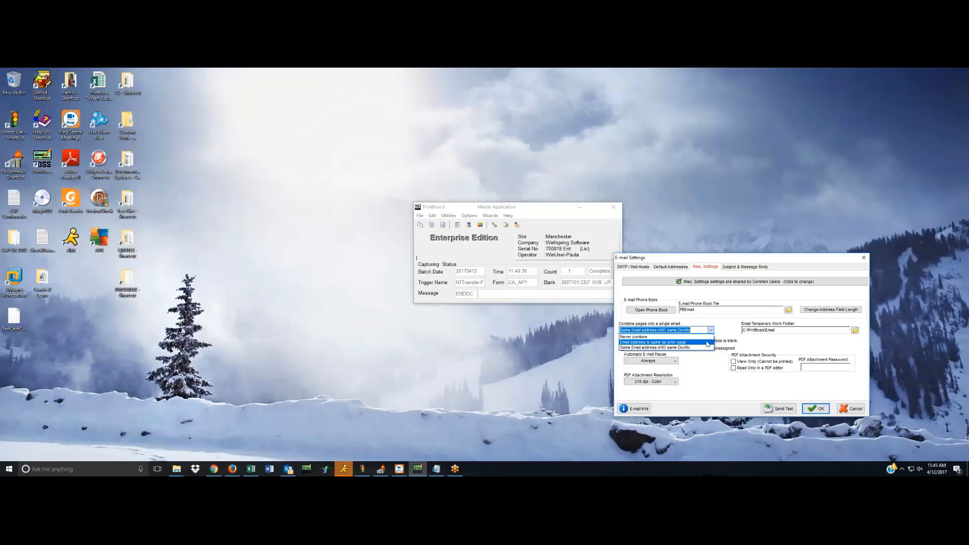
click(706, 342)
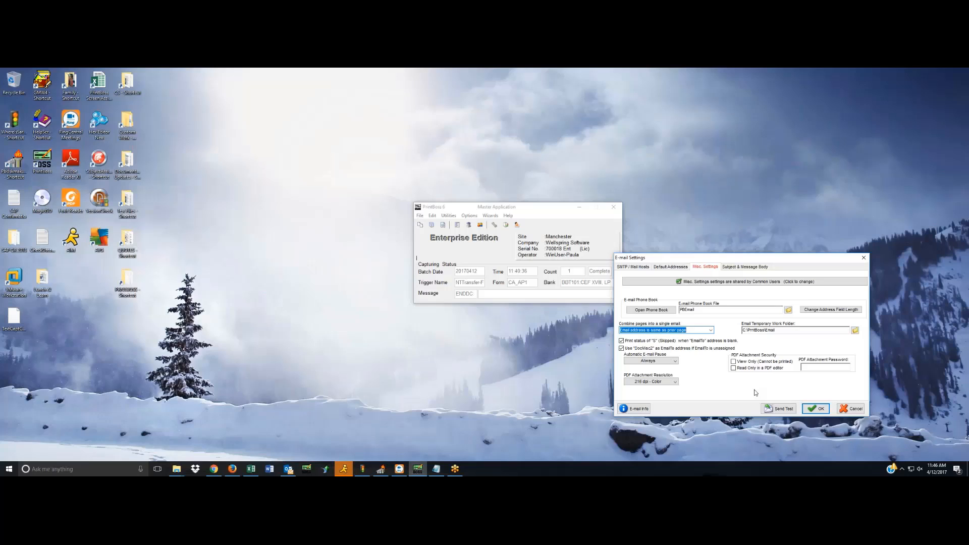
click(819, 410)
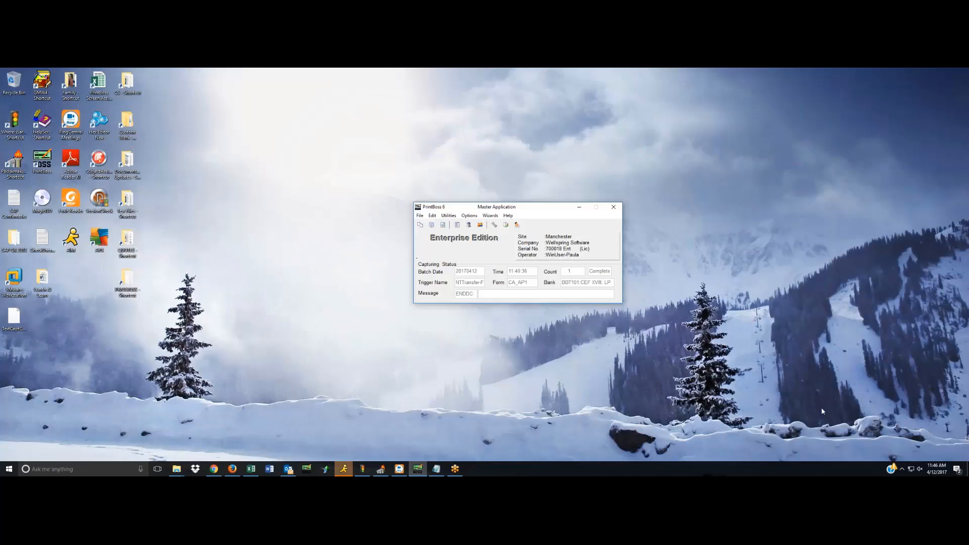
Mark the Dixon Hughes Goodman payee as active in the Common payee list, save the record, and close the payee lists.
click(432, 216)
click(449, 249)
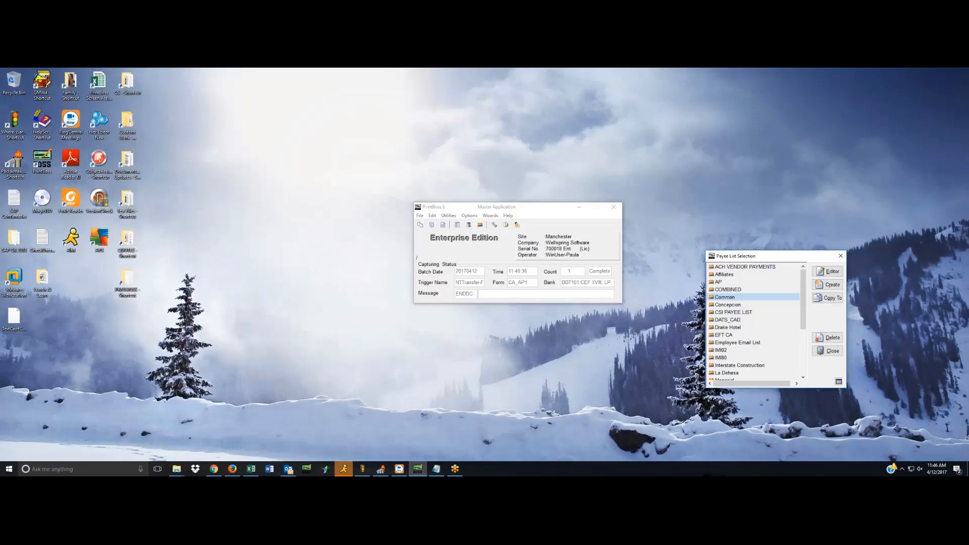
click(836, 274)
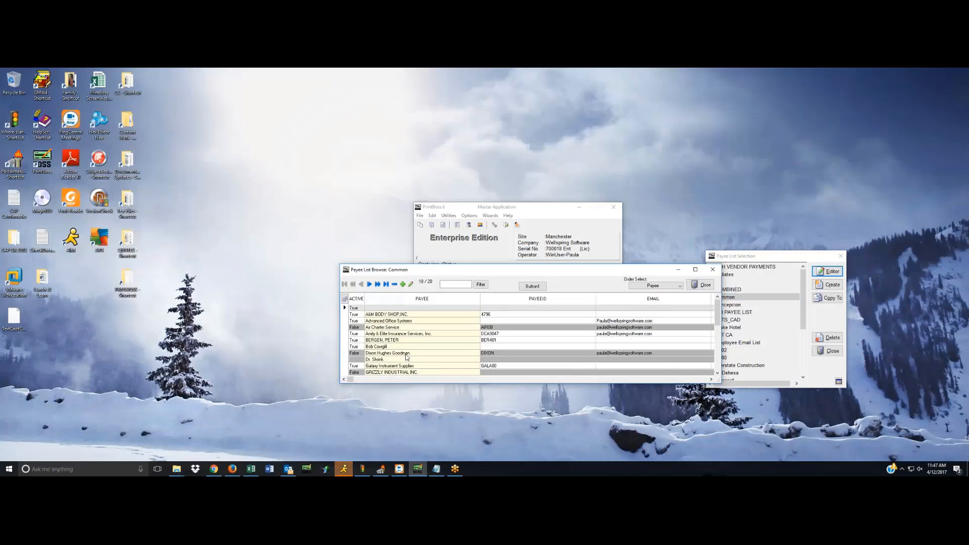
double_click(344, 353)
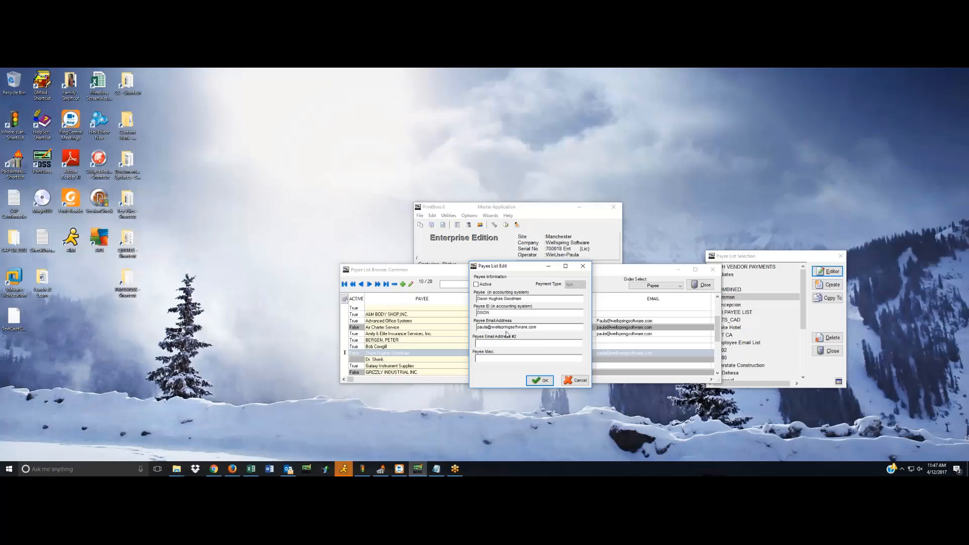
click(476, 284)
drag(523, 269, 526, 226)
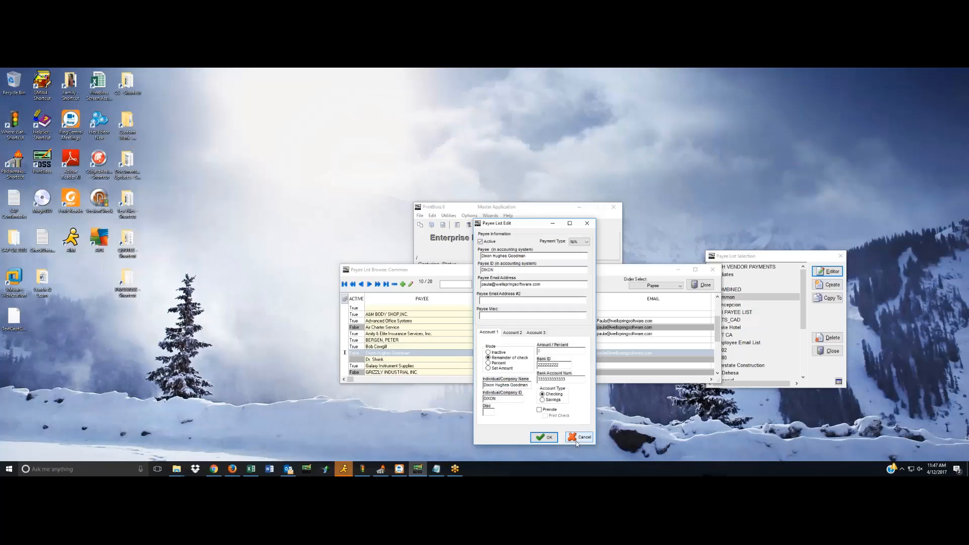
click(545, 438)
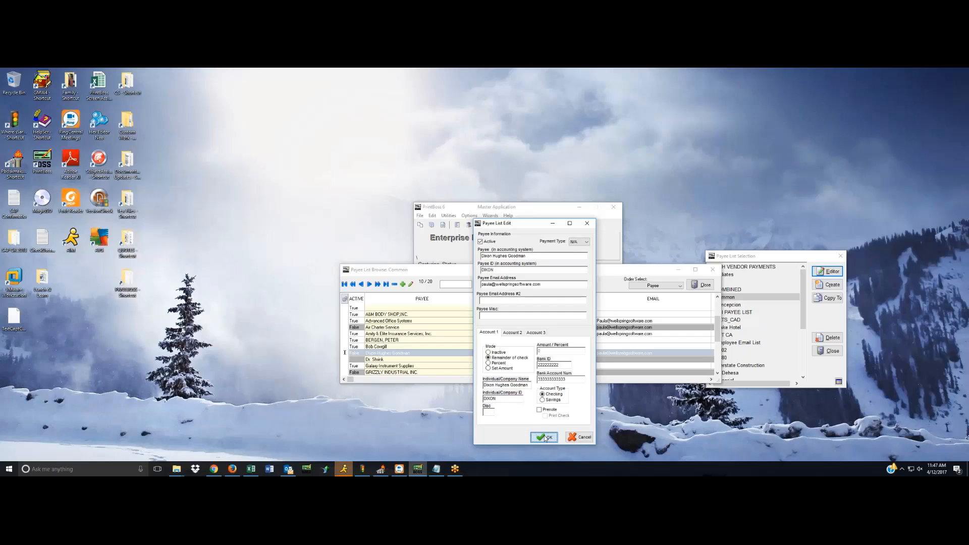
click(706, 285)
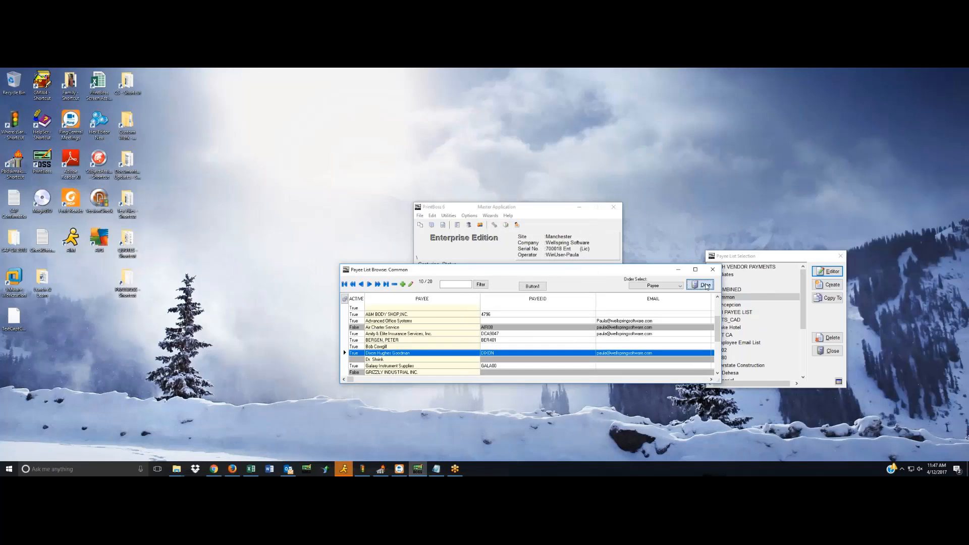
click(833, 352)
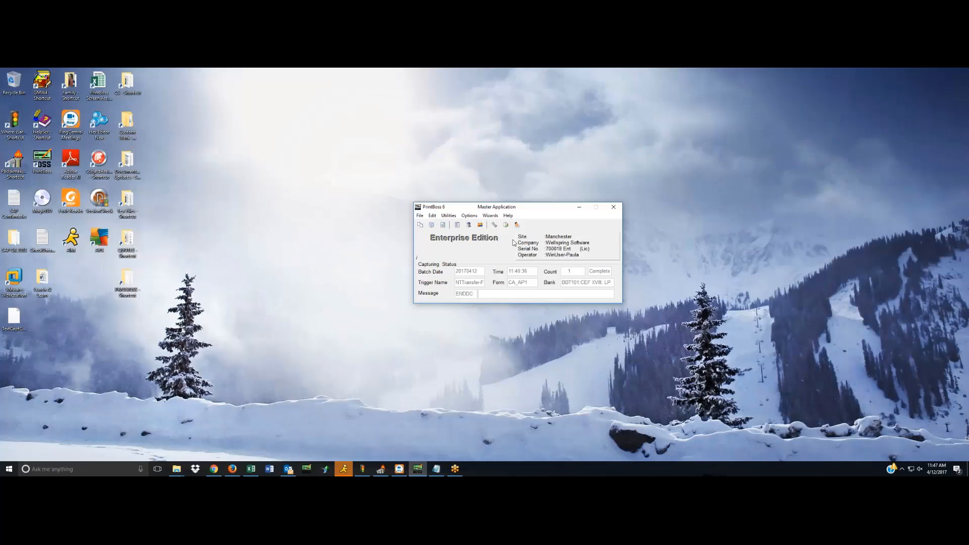
Copy the desktop capture file TestCaptCAAP12.HST into PrintBoss to process the test batch, and save the ACH file as File1 01.
right_click(28, 320)
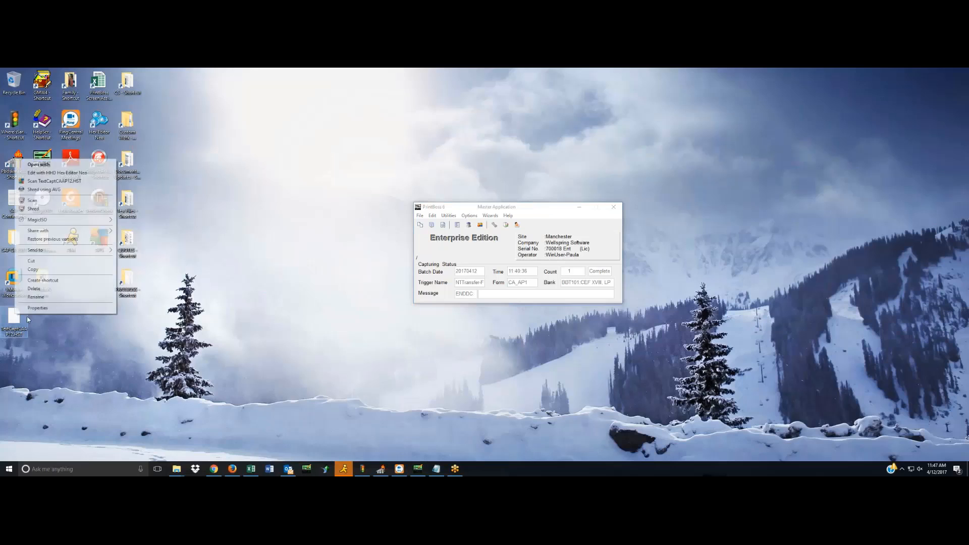
click(43, 269)
click(443, 246)
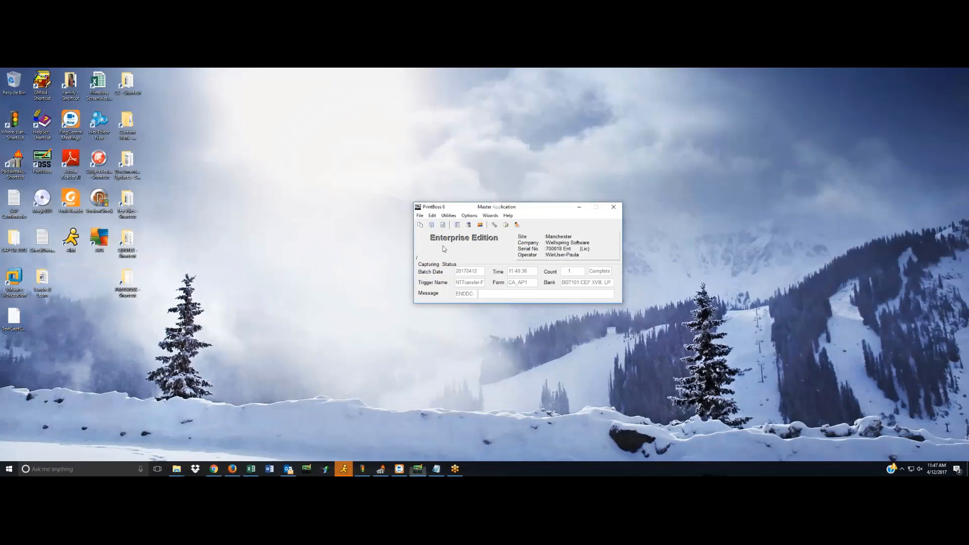
right_click(443, 247)
click(476, 252)
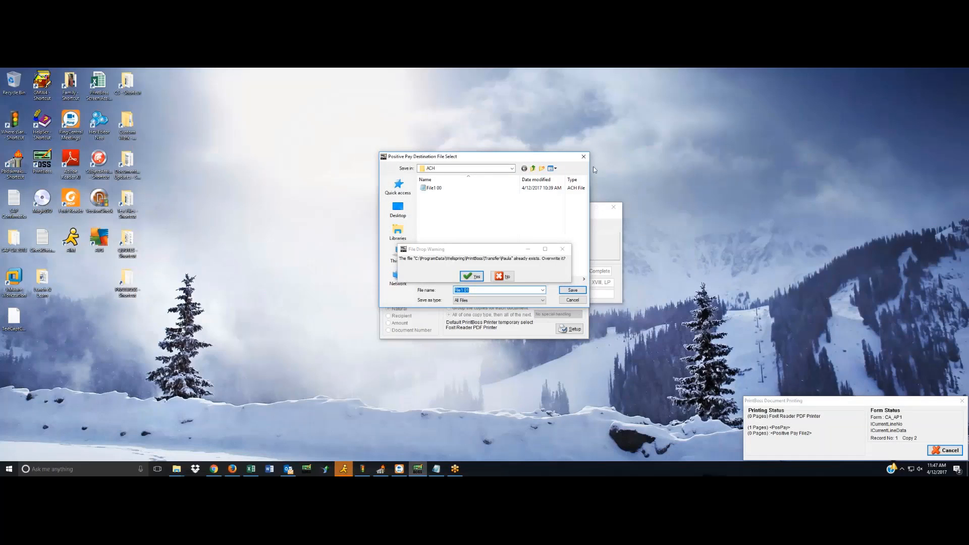
click(580, 291)
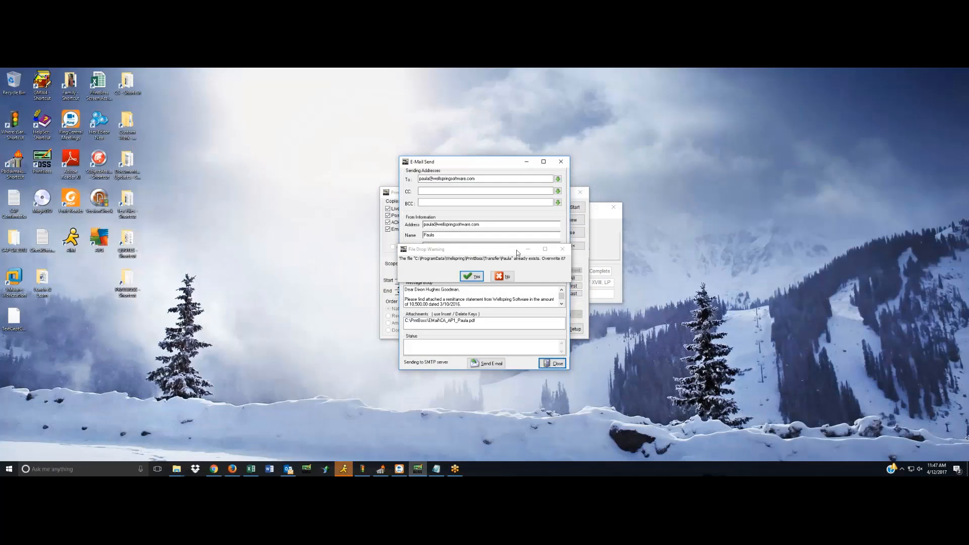
Check the remittance e-mail and its PDF attachment, send it through the SMTP server, and decline overwriting the transfer file.
drag(471, 163, 286, 147)
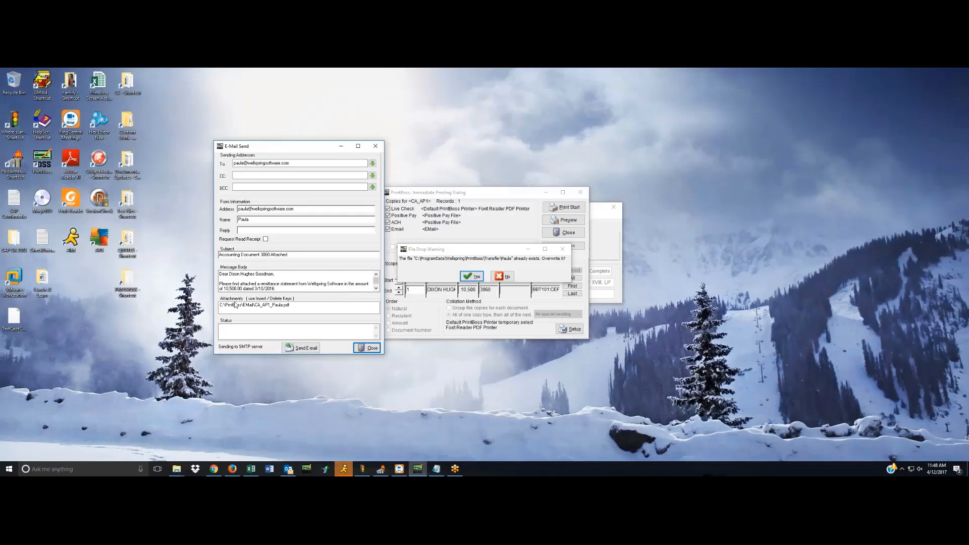
click(309, 307)
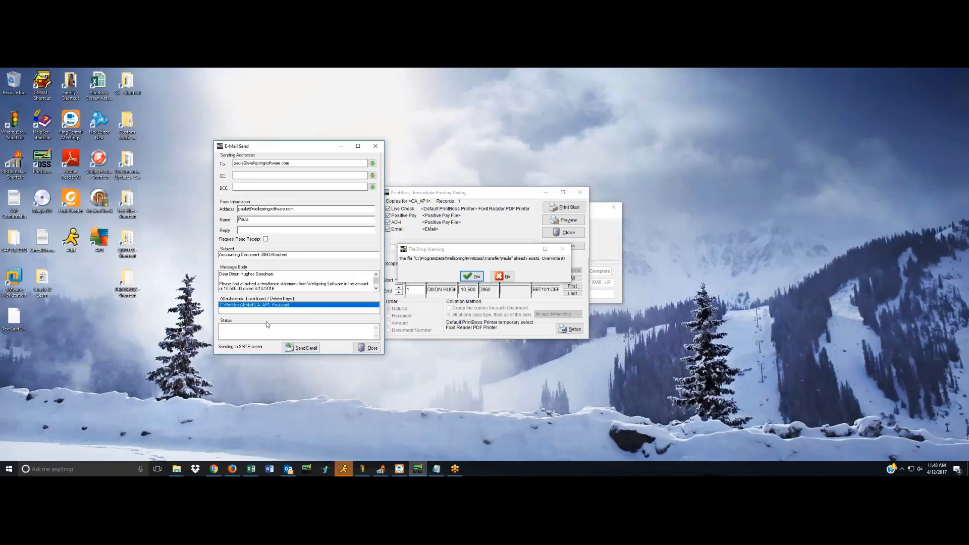
click(299, 348)
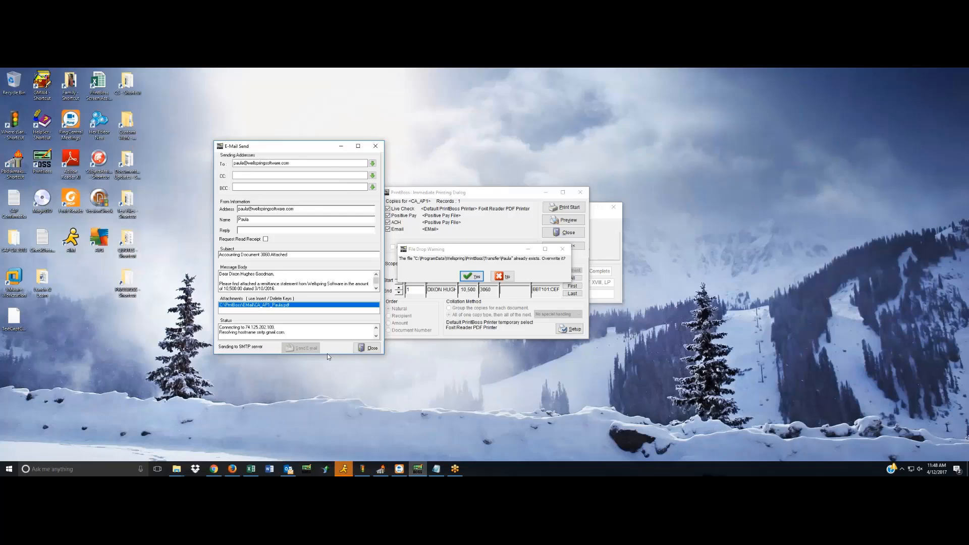
click(368, 349)
click(503, 275)
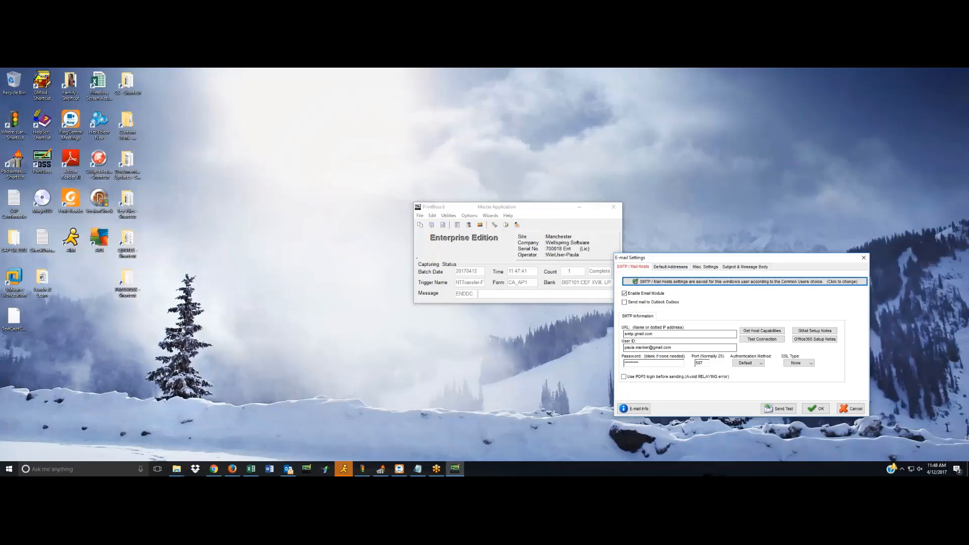
Turn on sending mail to the Outlook Outbox and accept the e-mail settings.
click(624, 302)
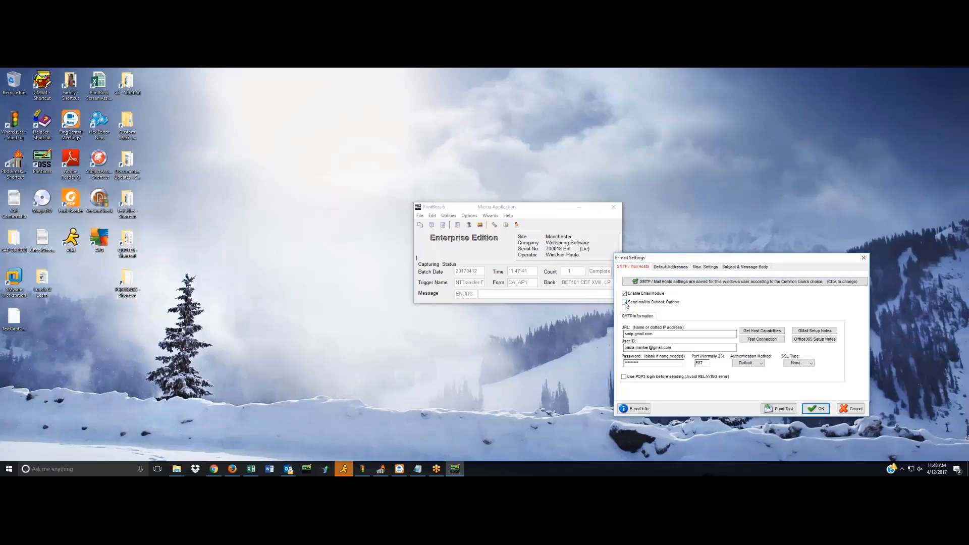
click(816, 408)
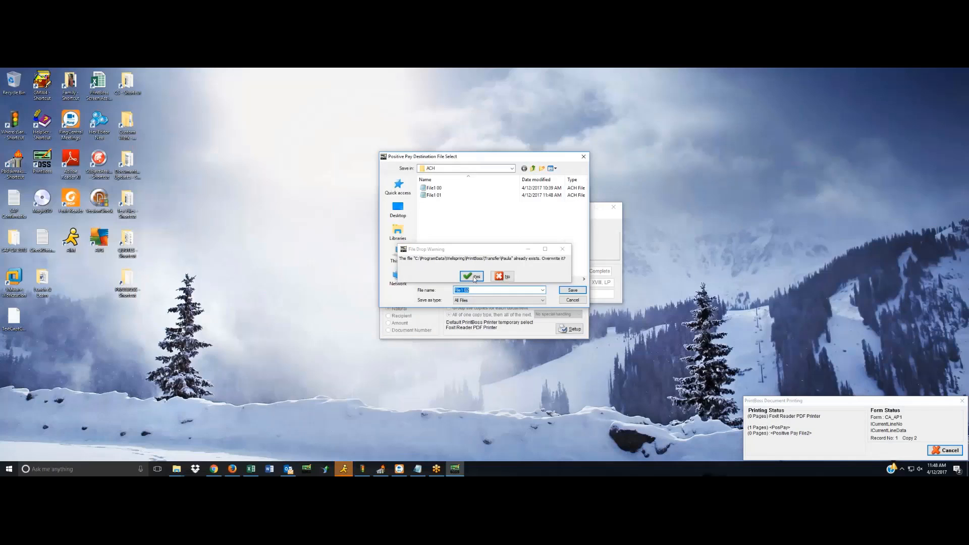
Save the new batch's ACH file as File1 02, send its remittance e-mail to the Outlook Outbox, and close the e-mail window.
click(568, 291)
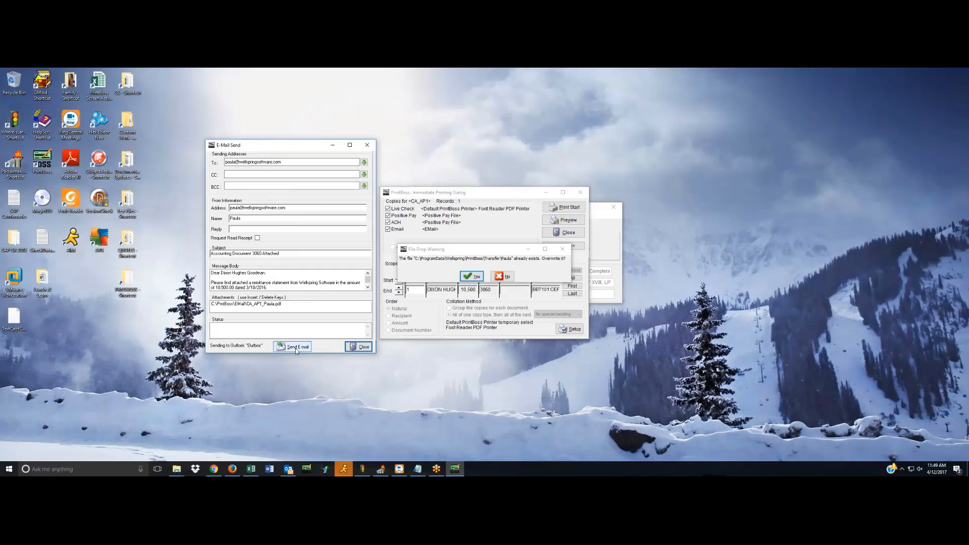
click(295, 349)
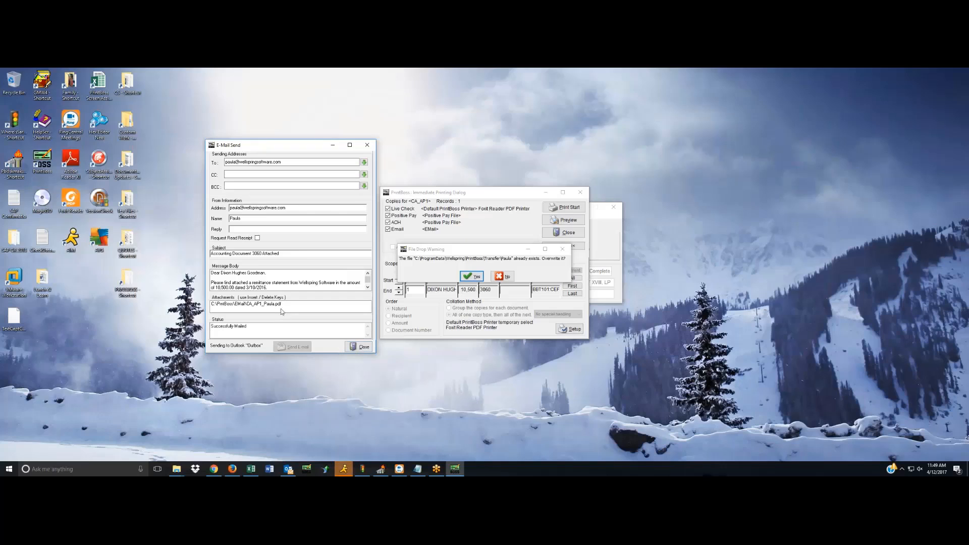
click(355, 349)
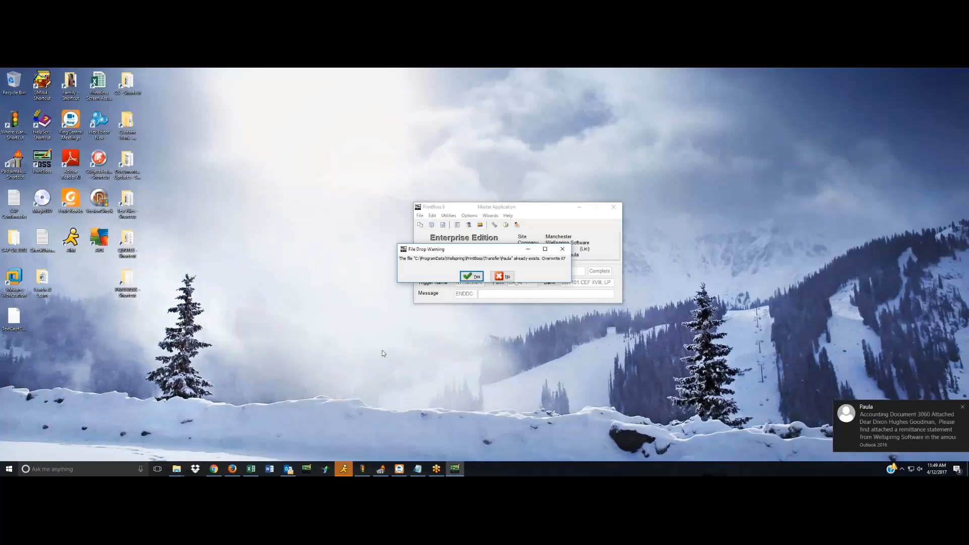
Check the received remittance e-mail and its PDF check copy in the Outlook inbox, and clear the Outlook windows from view.
click(286, 470)
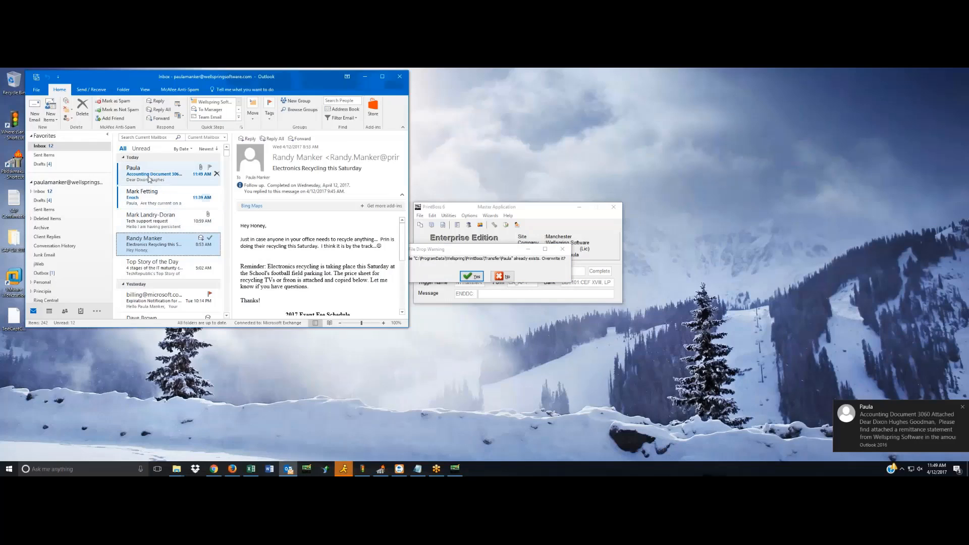
click(150, 176)
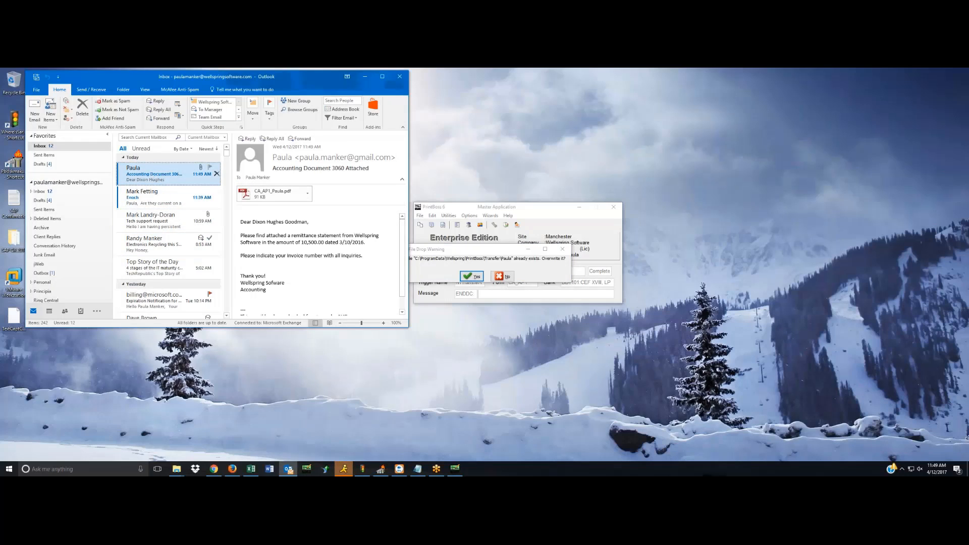
double_click(150, 176)
drag(166, 144, 240, 130)
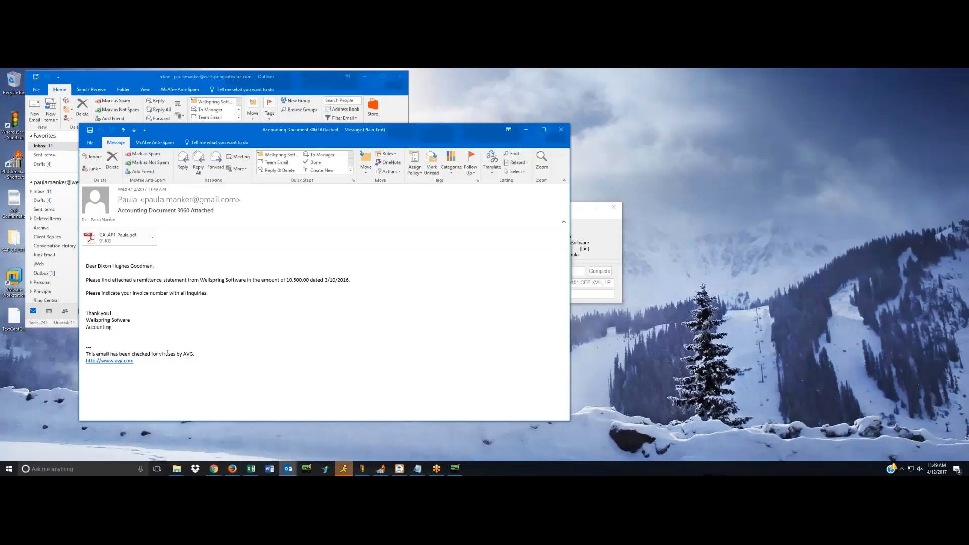
click(123, 241)
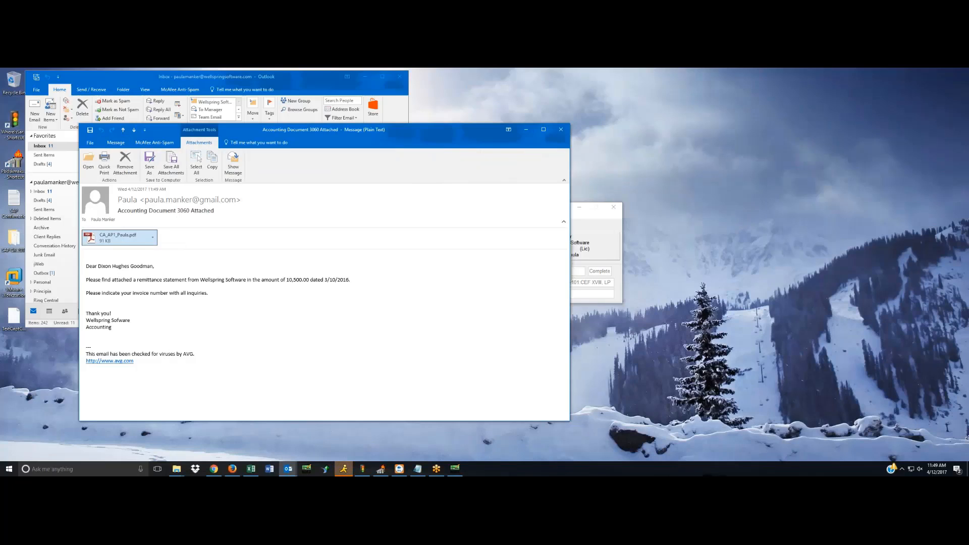
double_click(124, 241)
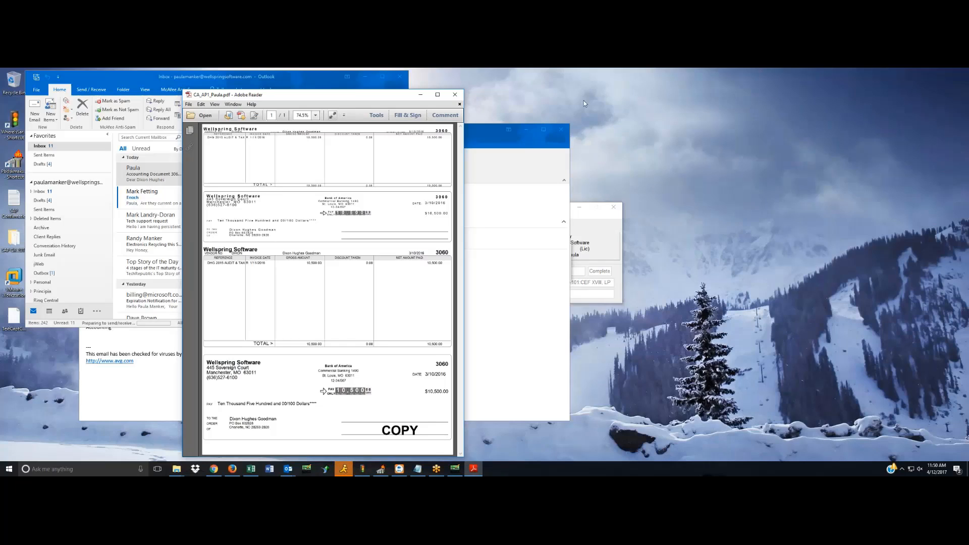
click(455, 95)
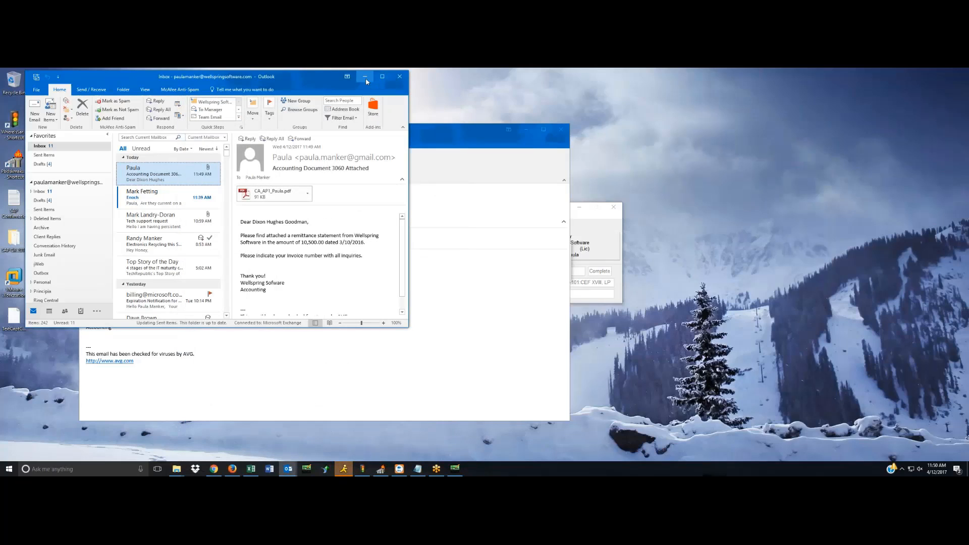
click(365, 77)
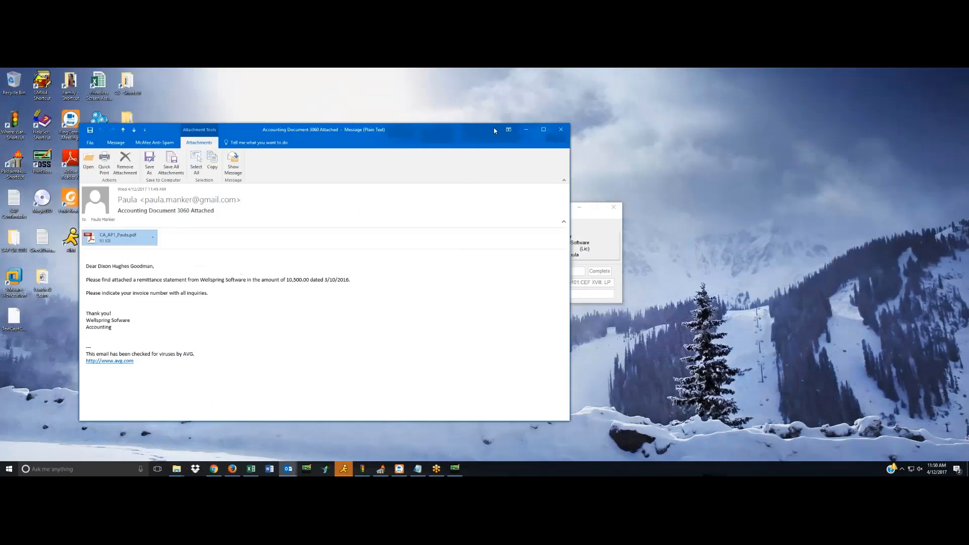
click(526, 132)
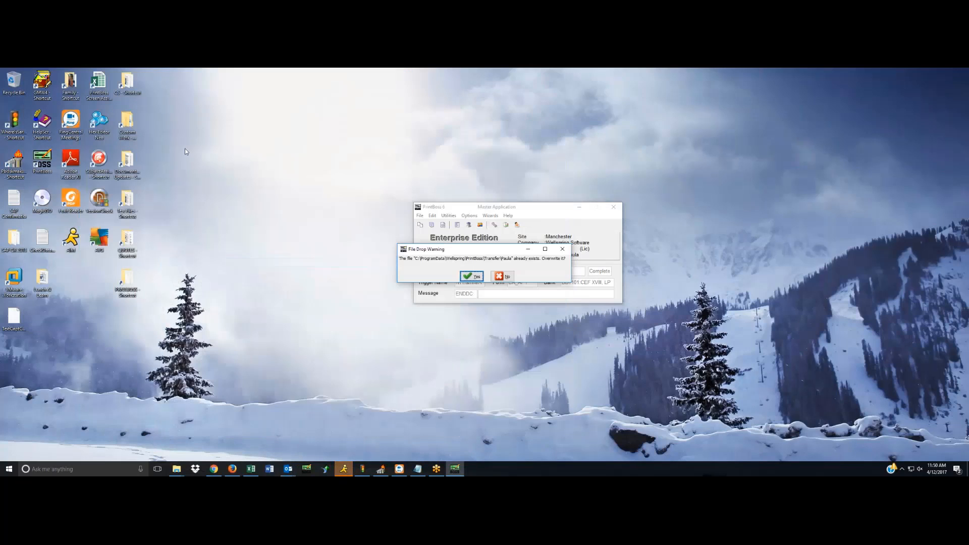
Review the File1 02 ACH file in the ACH folder of DATA (D:), and decline overwriting the transfer file in PrintBoss.
click(181, 472)
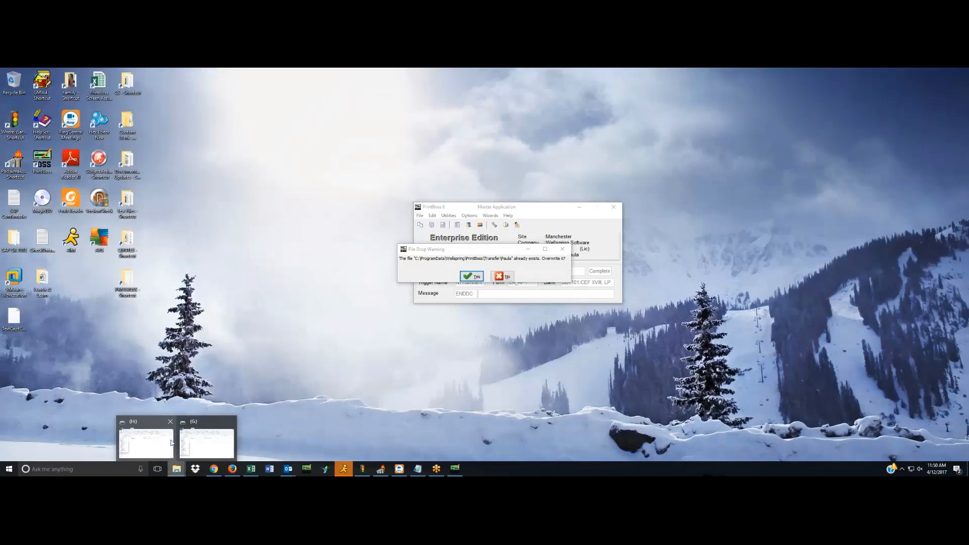
mouse_move(171, 443)
click(146, 444)
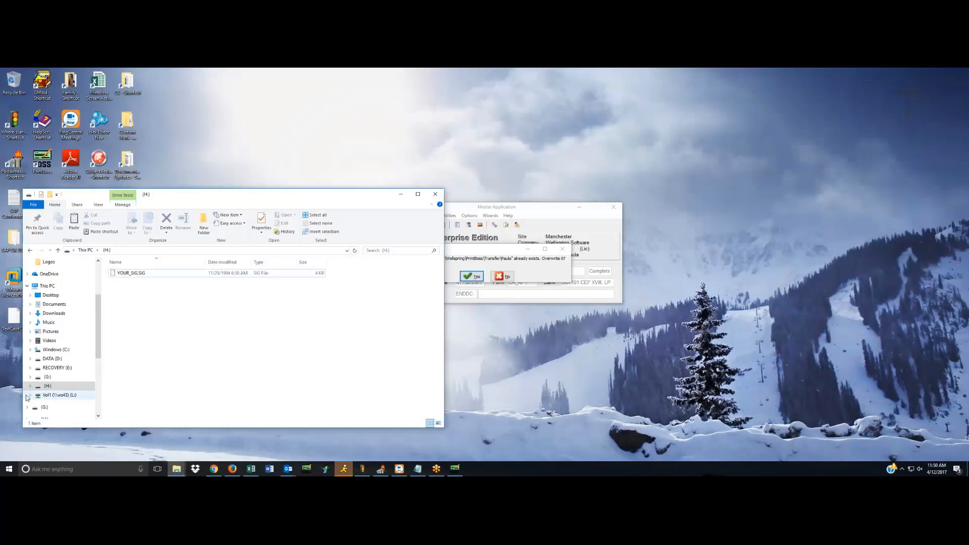
click(58, 359)
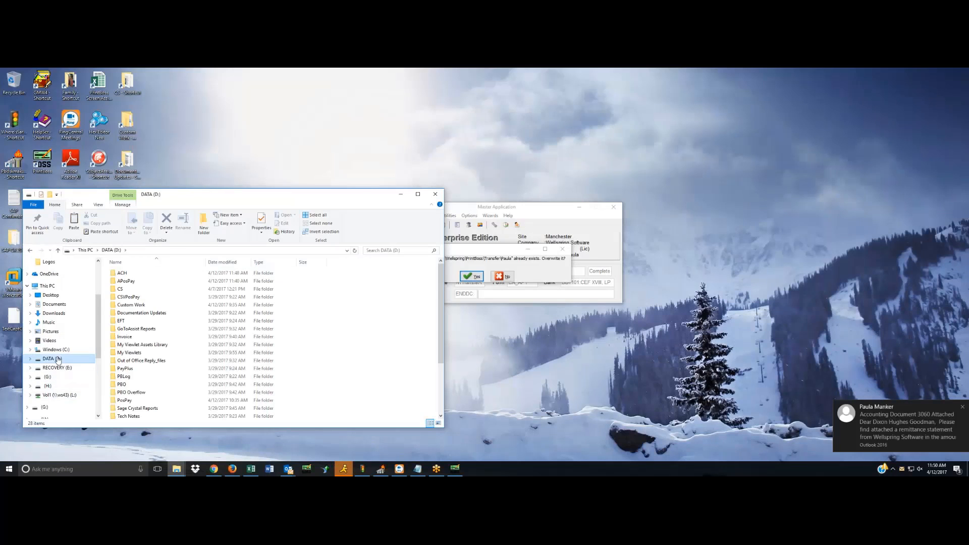
double_click(122, 273)
double_click(125, 289)
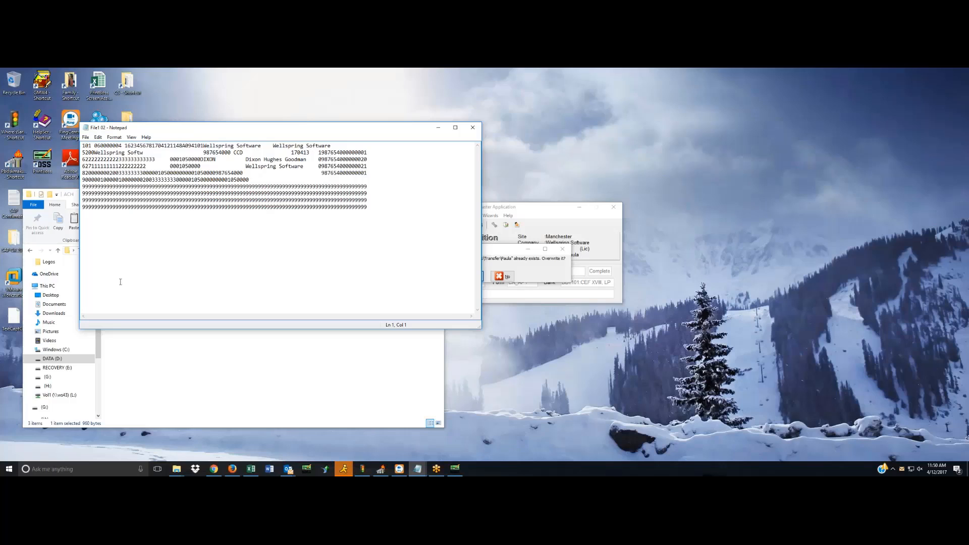
click(473, 127)
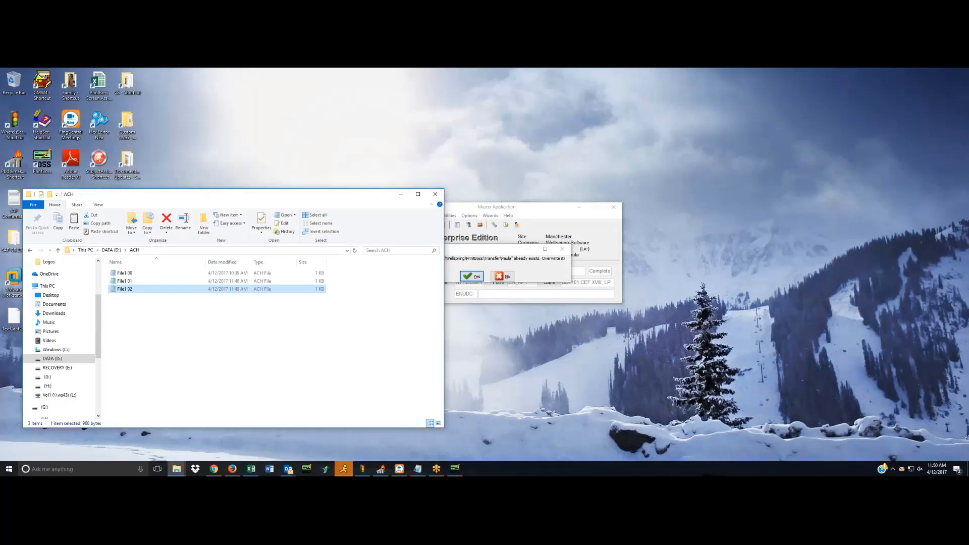
click(505, 277)
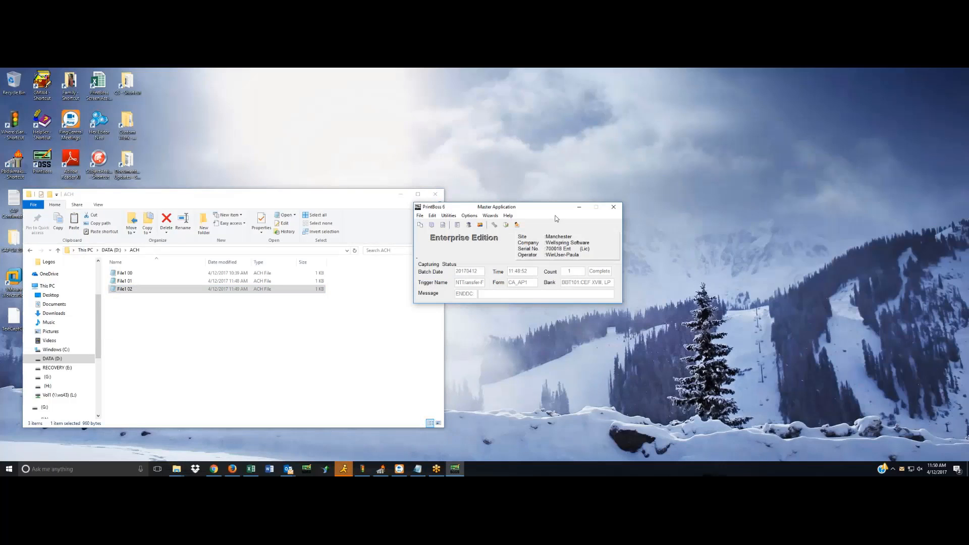
drag(564, 211, 612, 201)
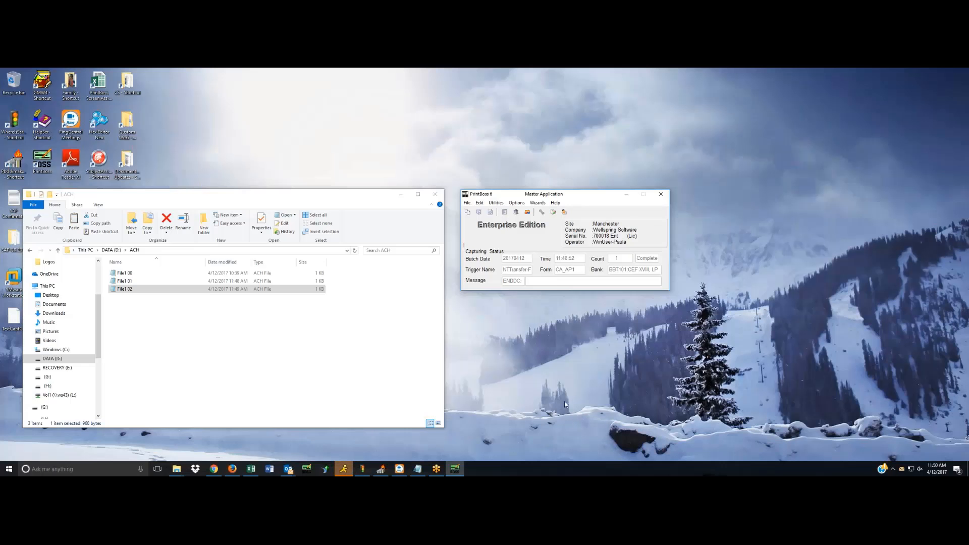
Review the Dixon Hughes Goodman payee in the Common payee list, make it inactive, and close the payee list windows.
click(477, 203)
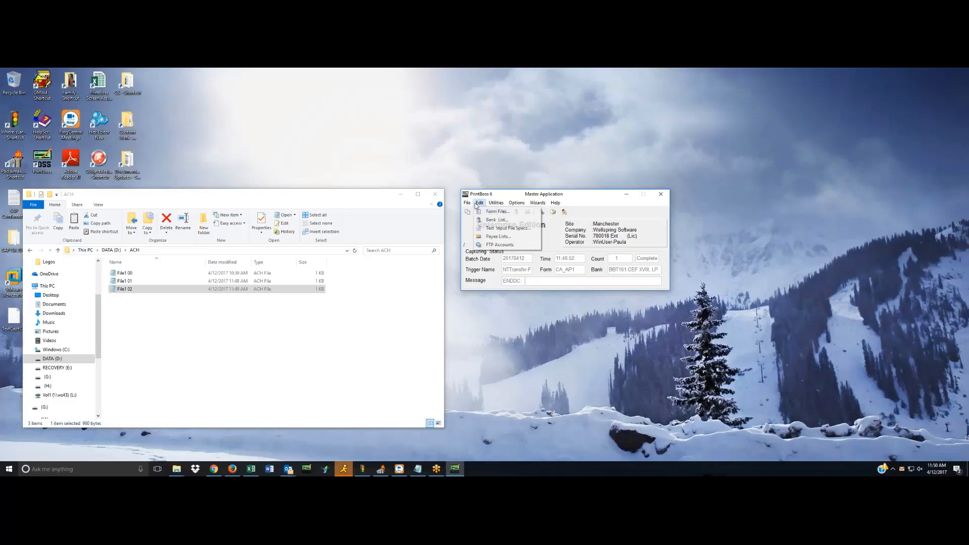
click(489, 237)
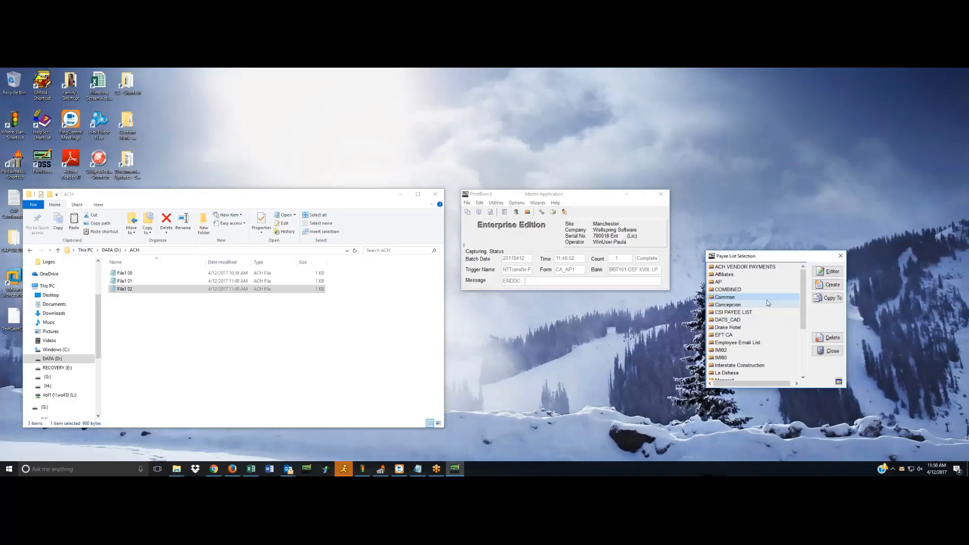
click(820, 272)
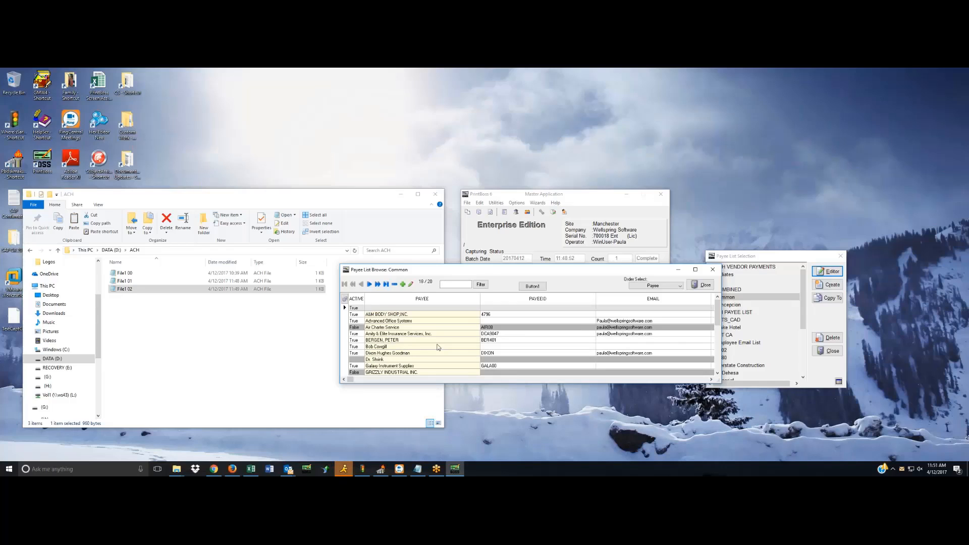
click(389, 354)
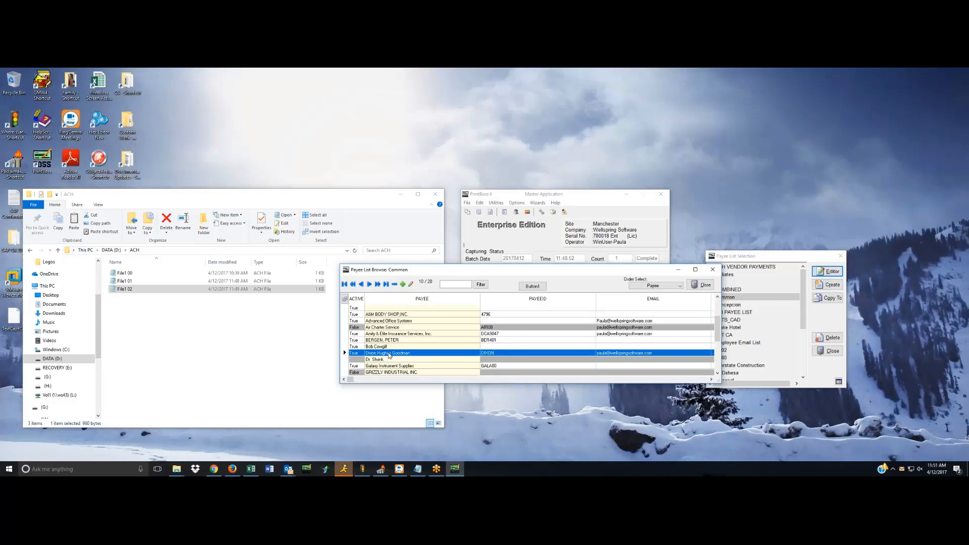
double_click(389, 354)
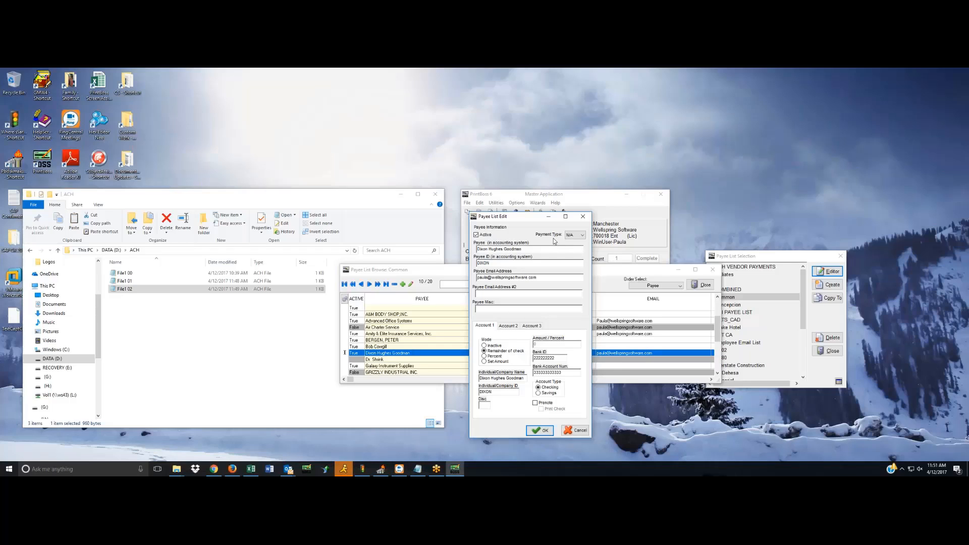
click(476, 235)
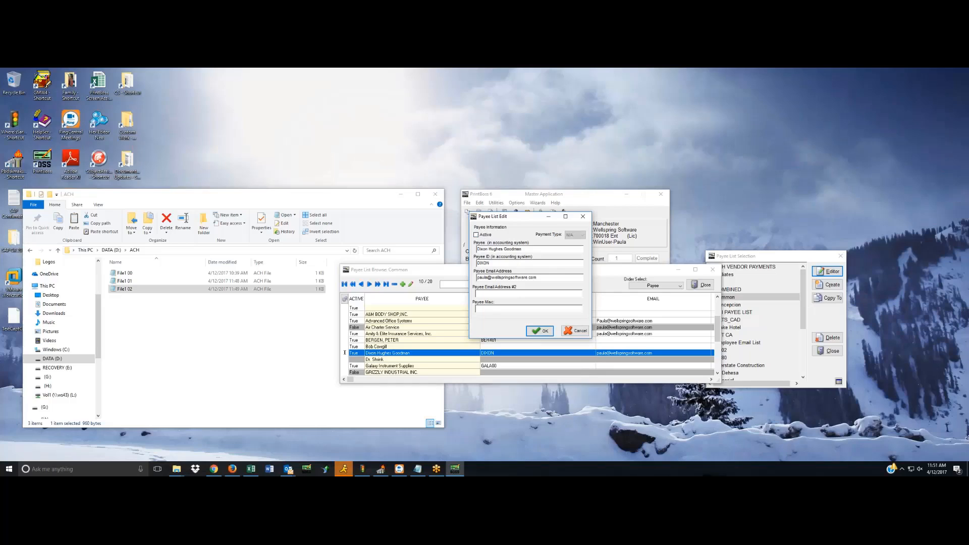
click(539, 332)
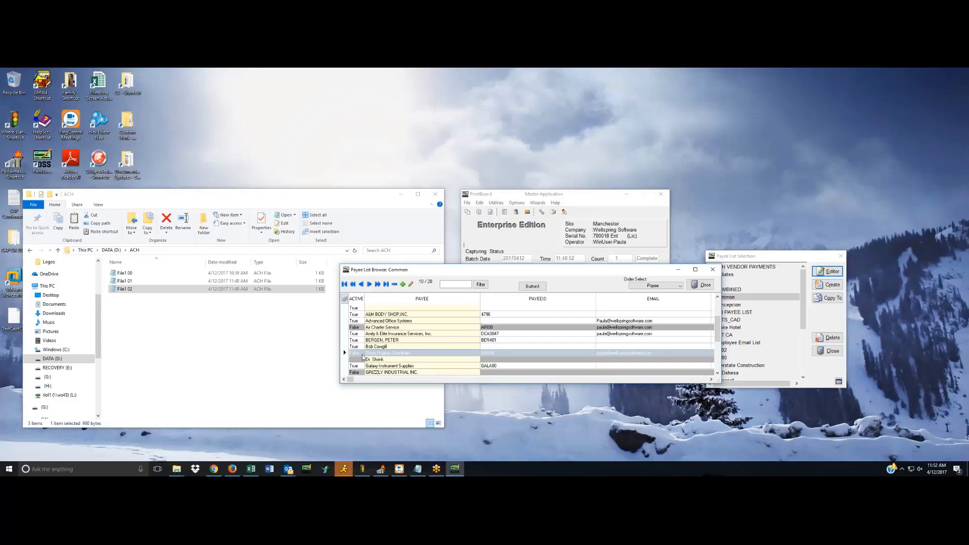
click(704, 287)
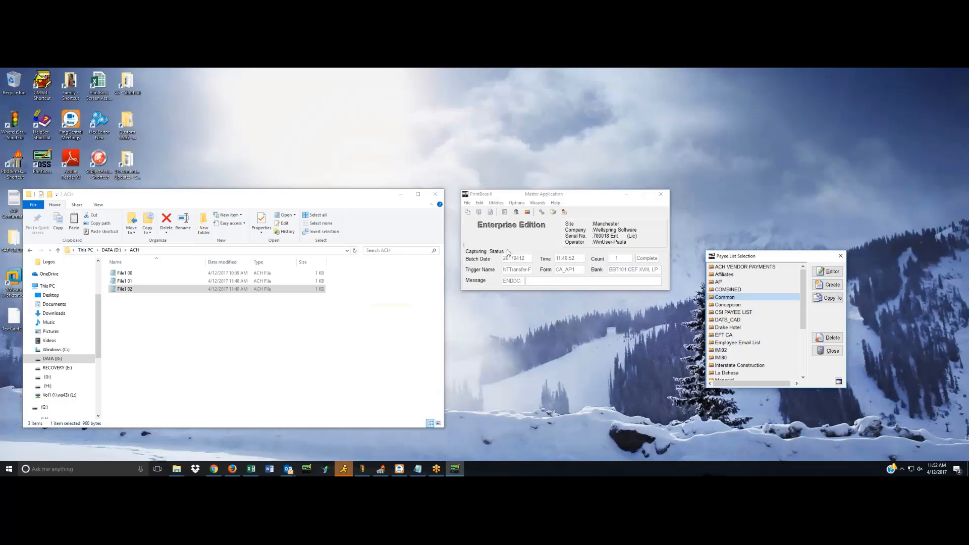
click(832, 350)
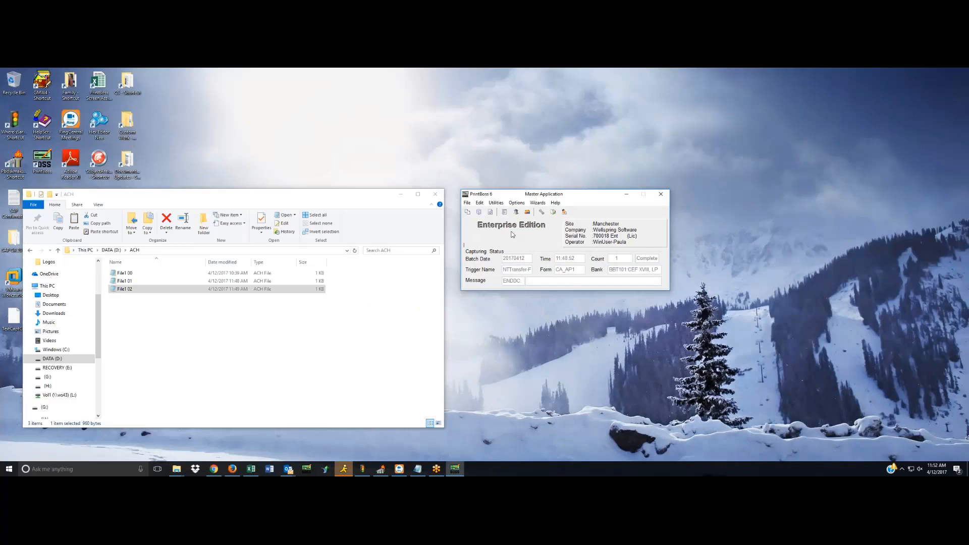
Browse the CA_AP1 work file and examine the status log of its Dixon Hughes Goodman record, leaving the record unedited.
click(467, 203)
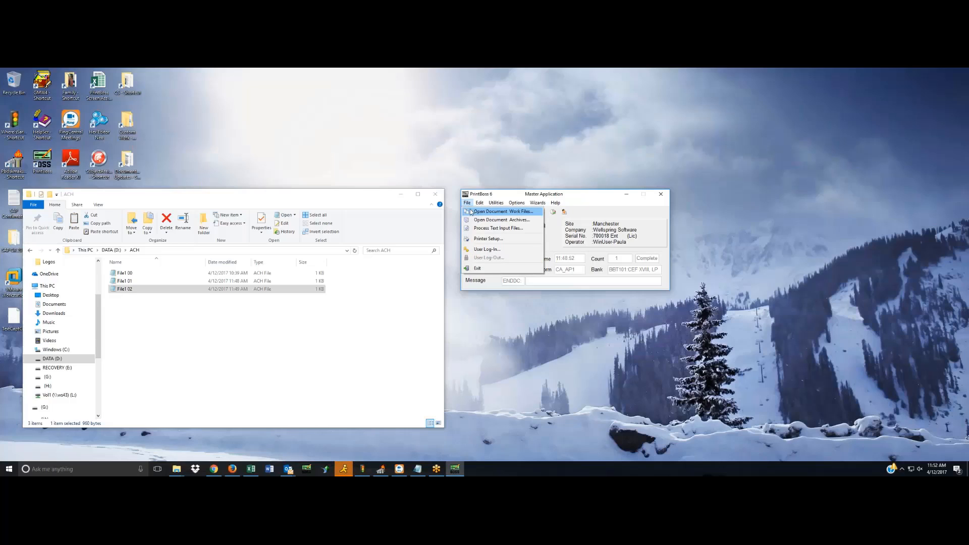
click(470, 212)
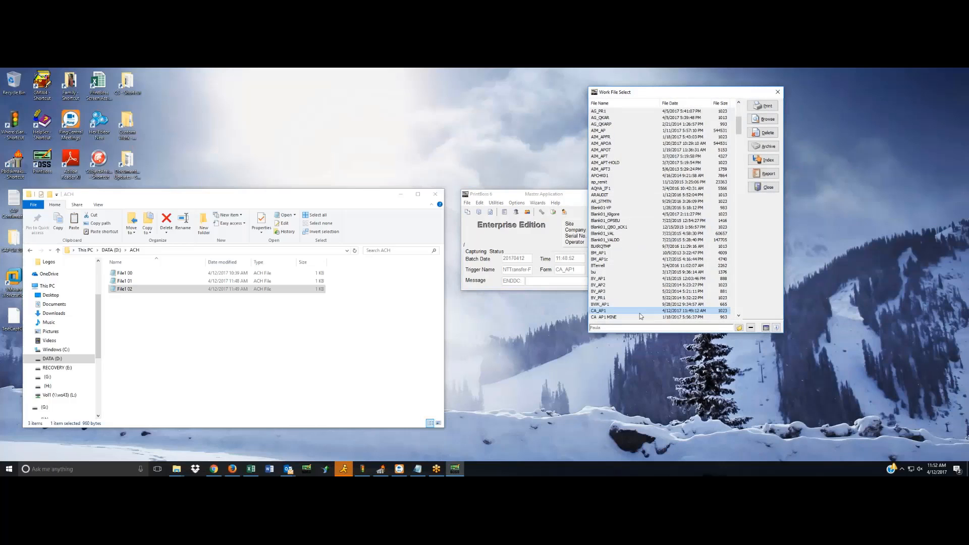
click(763, 120)
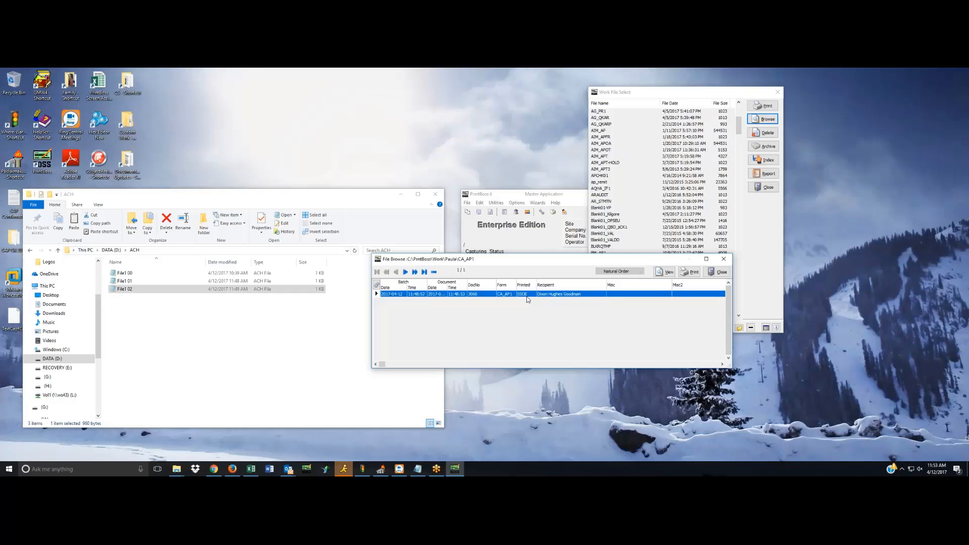
right_click(527, 294)
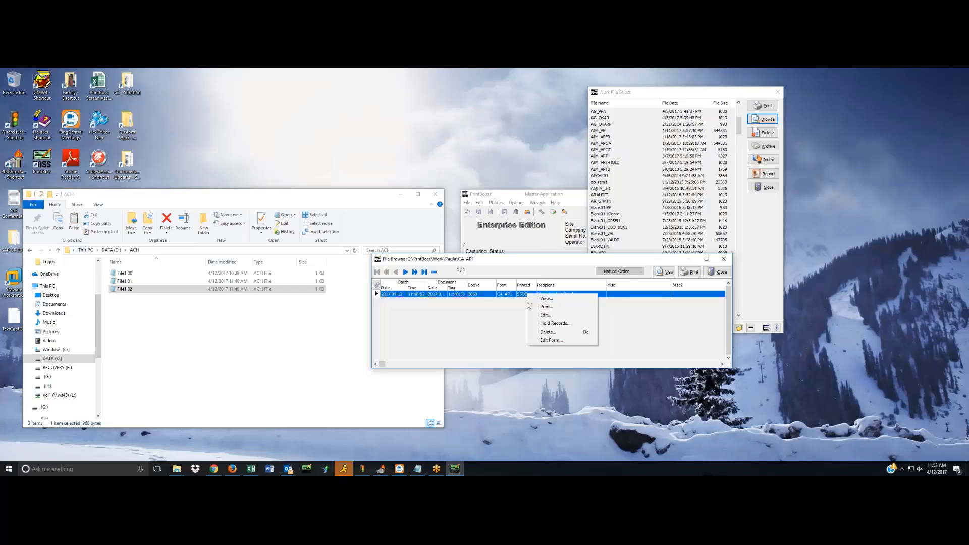
click(545, 314)
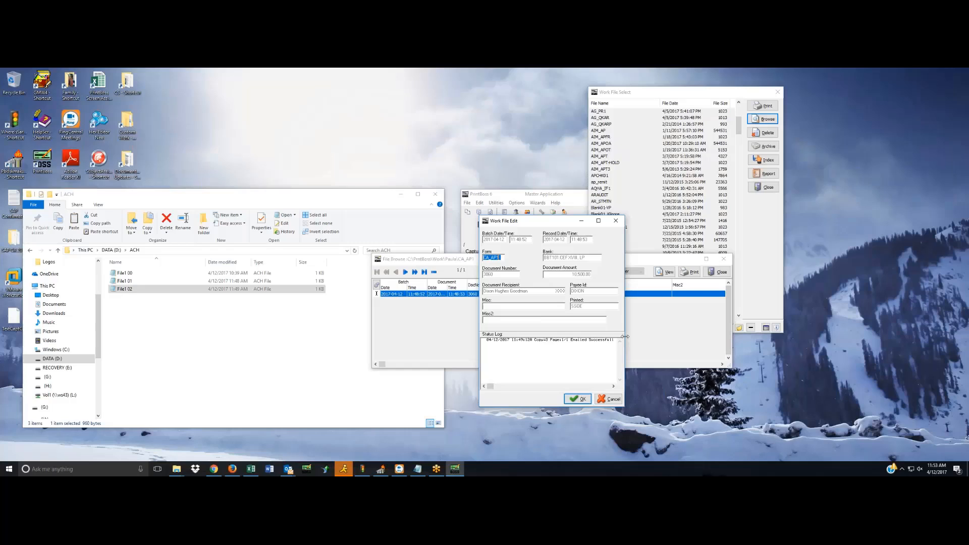
drag(625, 336, 702, 336)
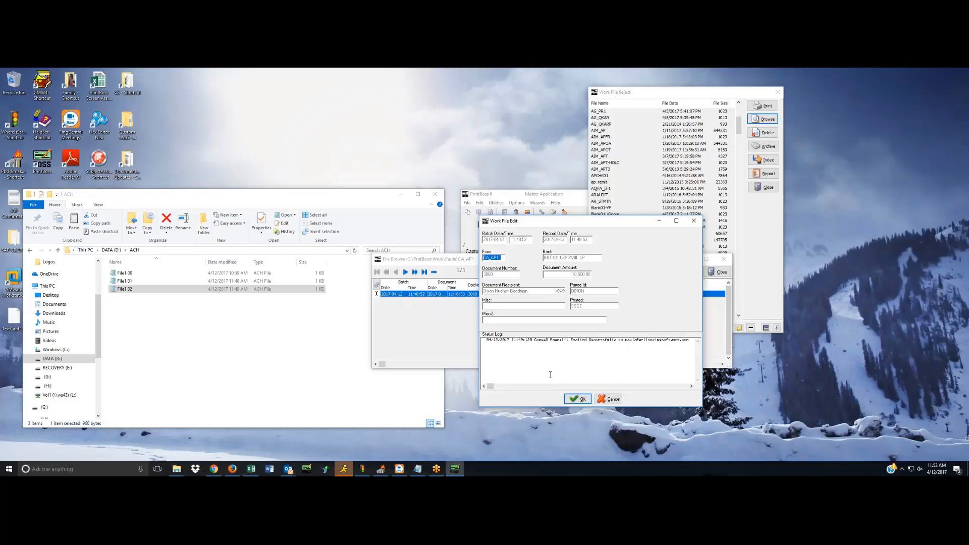
click(614, 400)
click(607, 399)
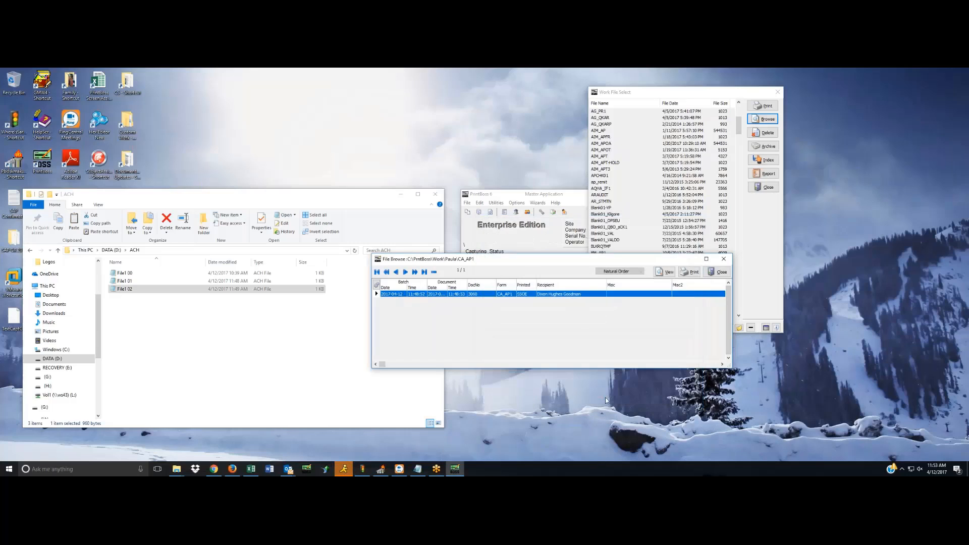